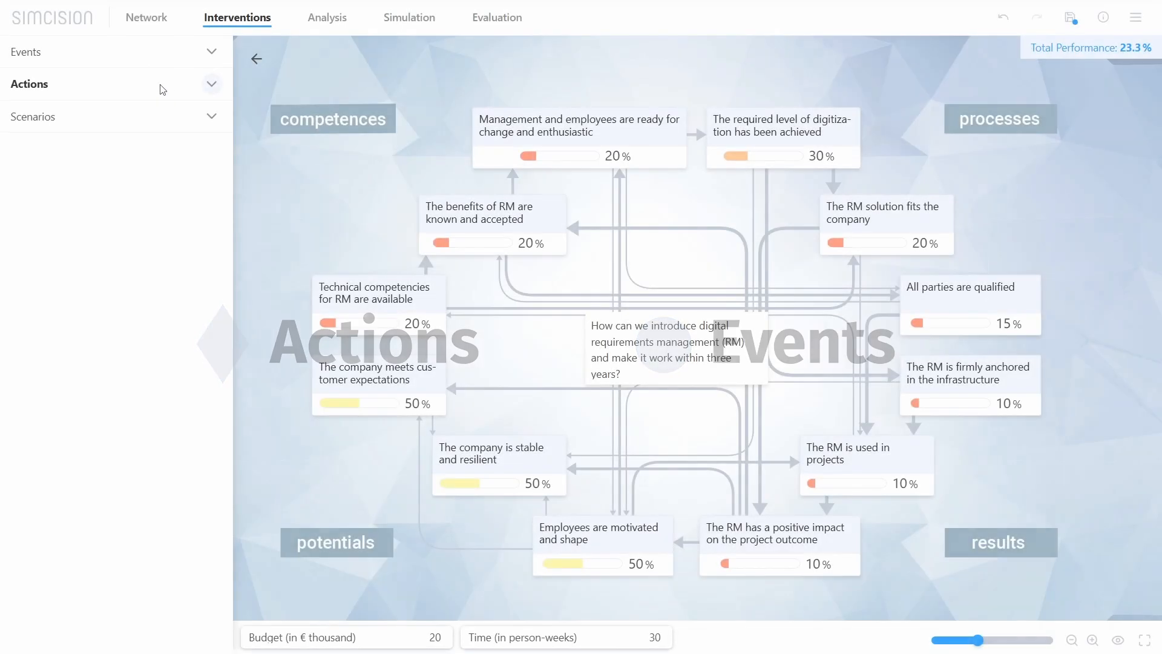
Step: Add a new action and title it "Introduce a requirements tool"
{"action": "left_click", "coordinate": [160, 90]}
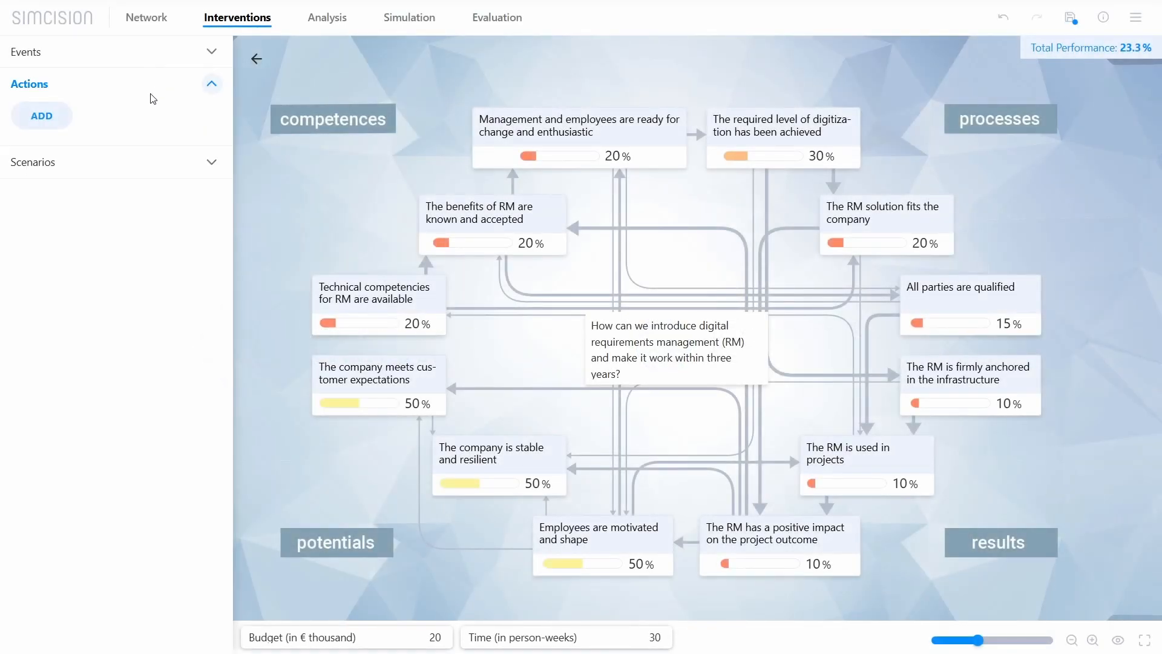
{"action": "left_click", "coordinate": [60, 123]}
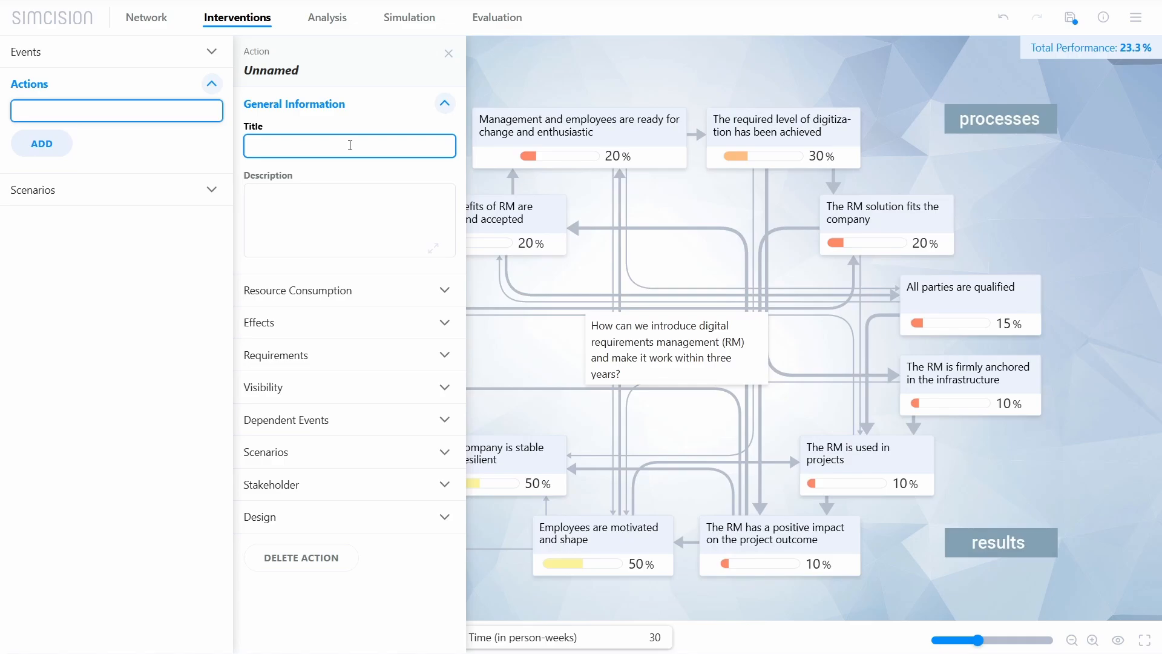
{"action": "type", "text": "Intr"}
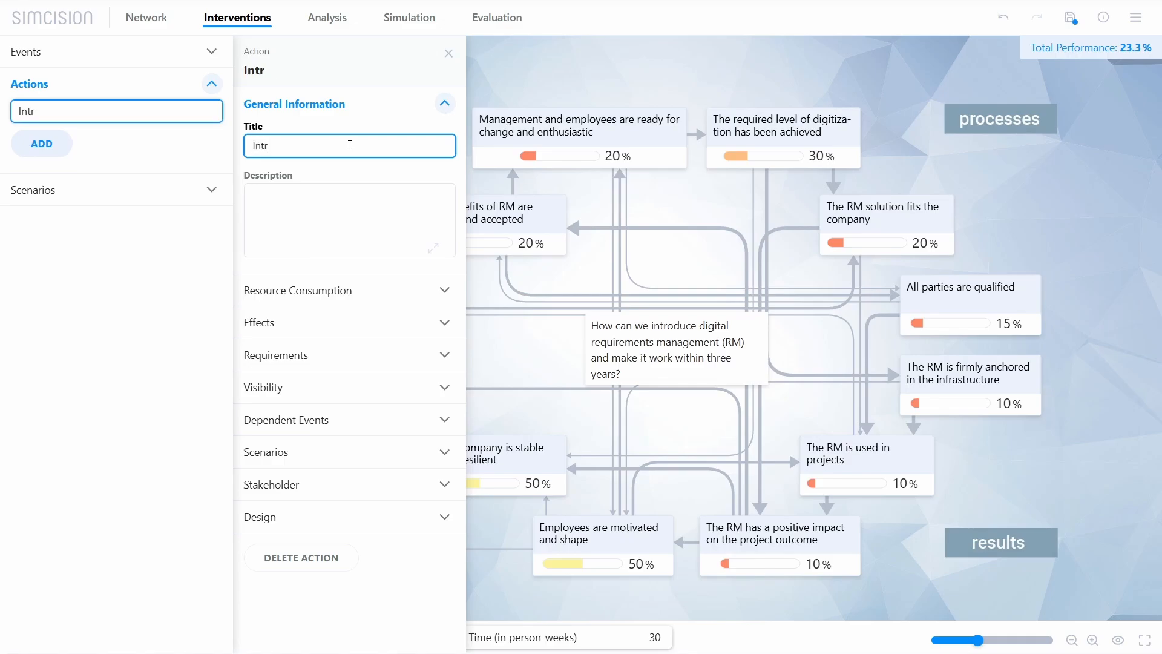
{"action": "type", "text": "oduce a requirem"}
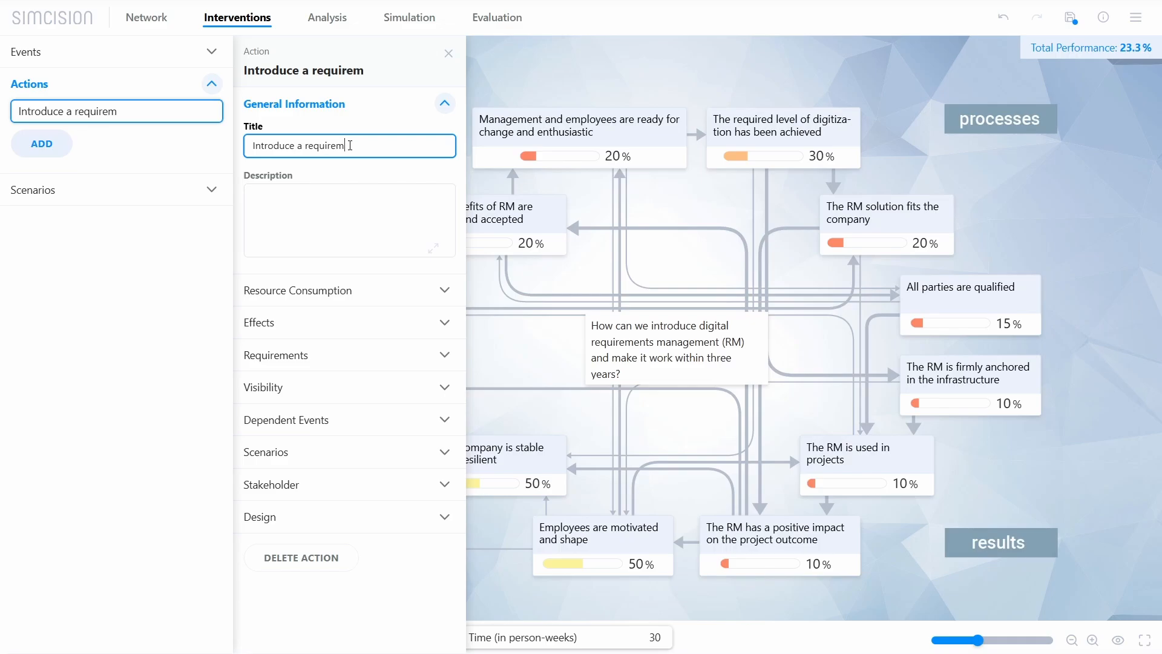
{"action": "type", "text": "ents tool"}
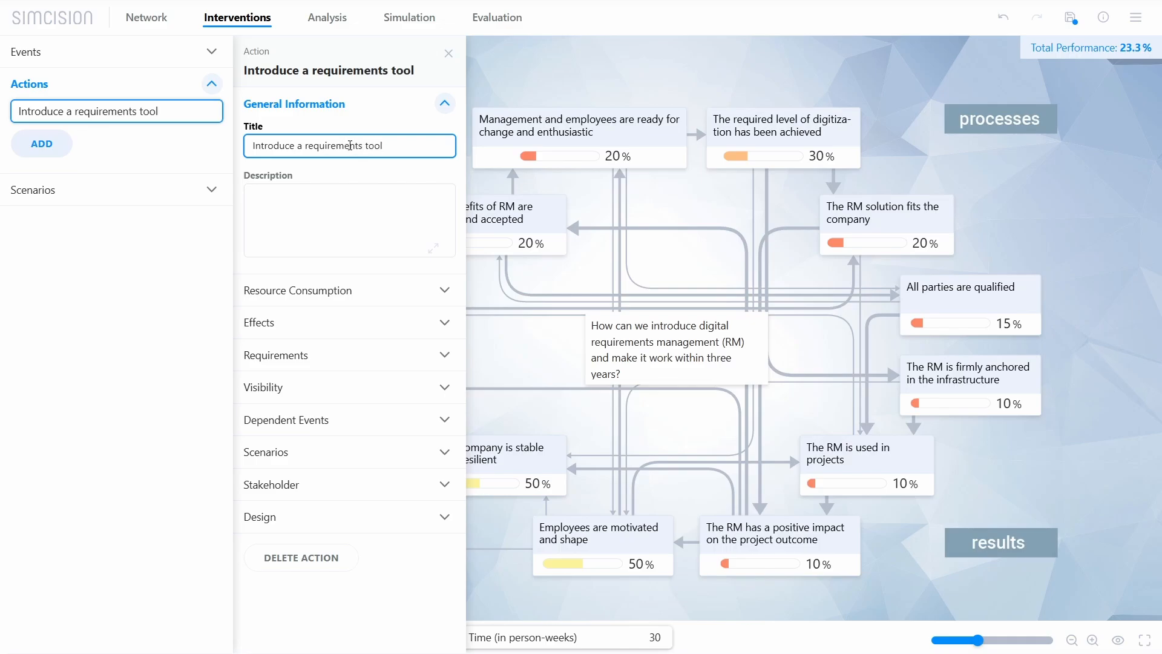
Step: Describe the action: a market RM-solution is selected and installed centrally, leaders get a brief introduction, and all projects use it from now on
{"action": "left_click", "coordinate": [329, 210]}
{"action": "type", "text": "An RM-solution available on the mar"}
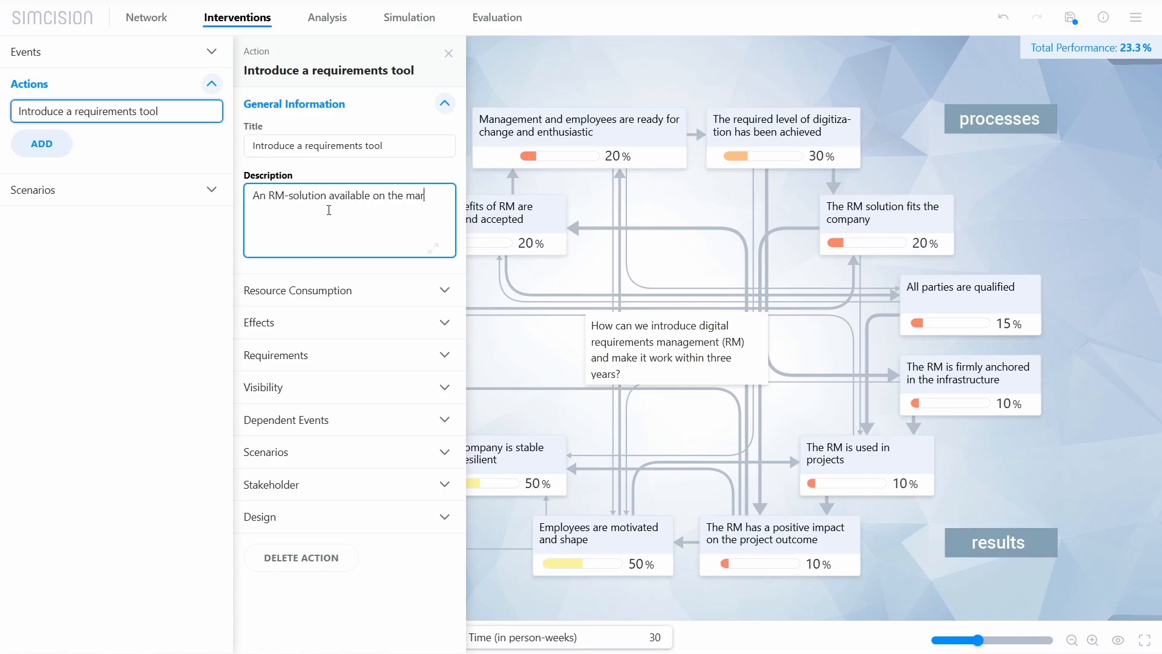
{"action": "type", "text": "ket is selected and introduced in the company. The tool is installed centrally and all project managers/team leaders receive a brief introduction to the tool and are given the task of passing this knowledge on to their teams. The RM-tool is to be used in all projects from k"}
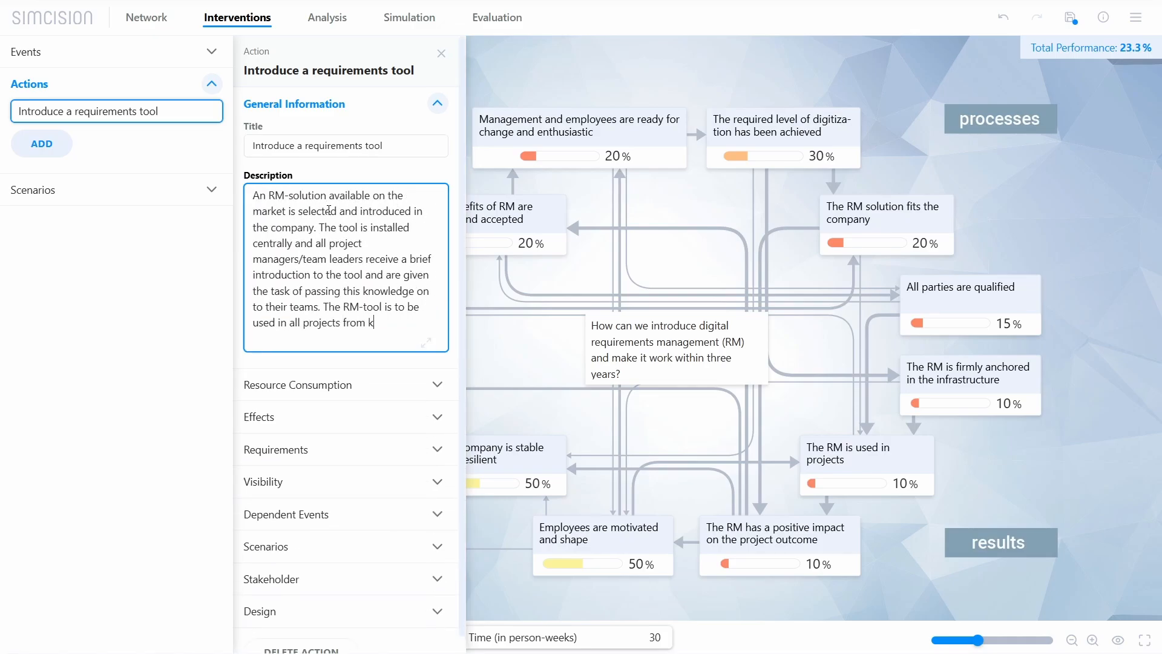
{"action": "key", "text": "BackSpace"}
{"action": "type", "text": "now on."}
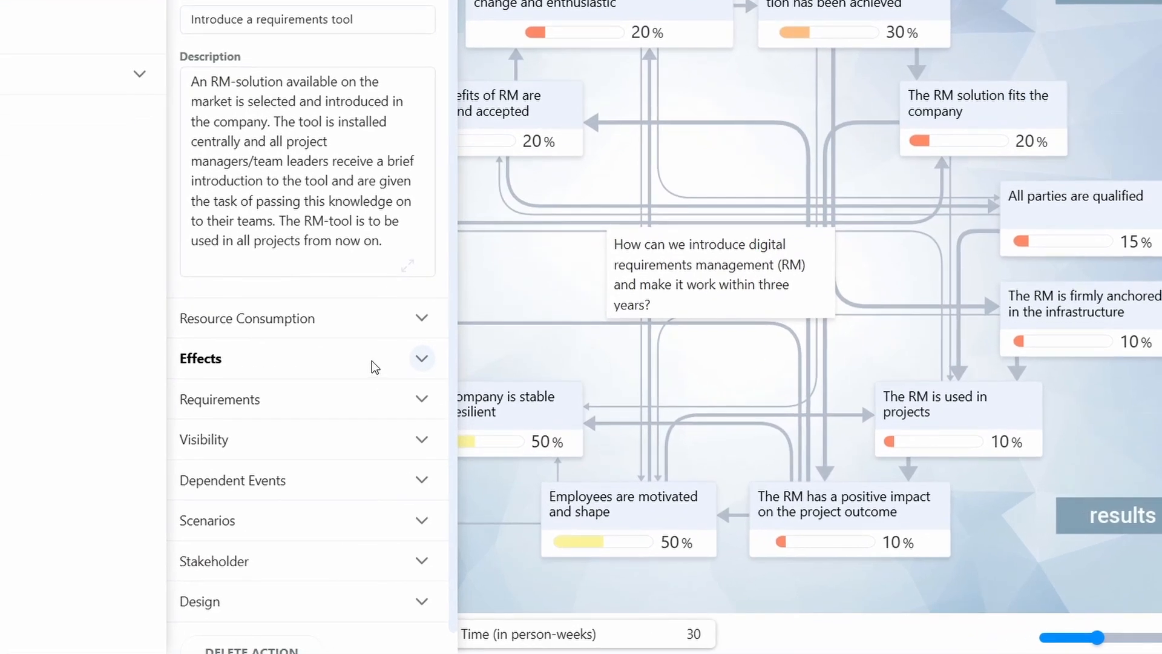
Step: Add an effect of +10 on the target "All parties are qualified" to the action
{"action": "left_click", "coordinate": [400, 420]}
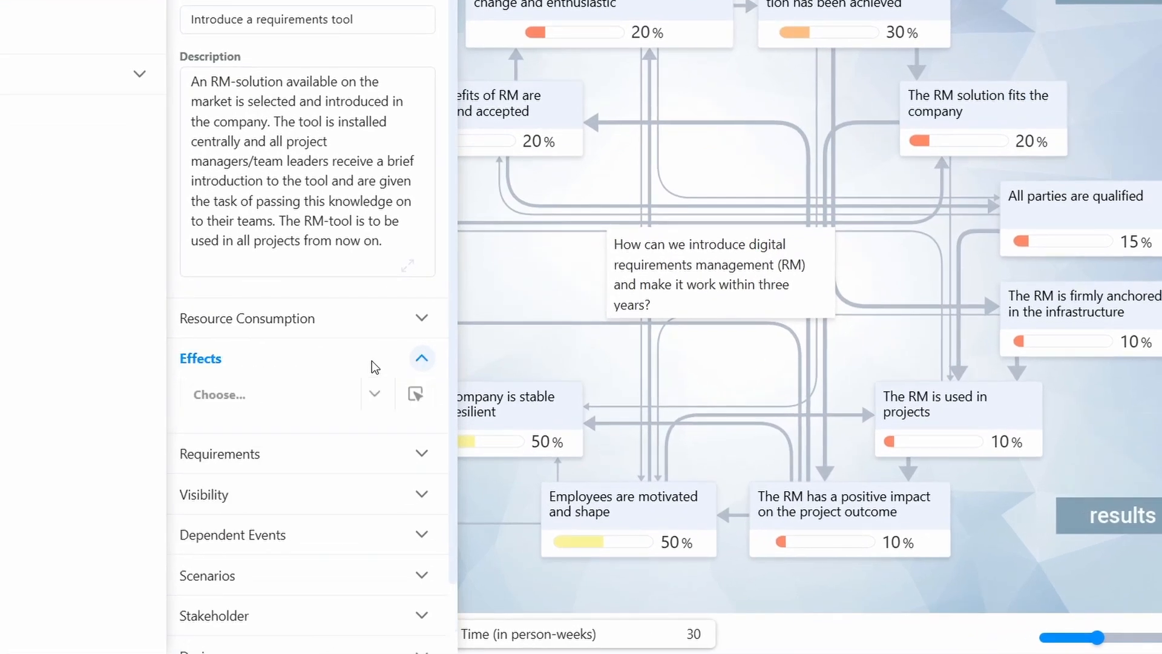
{"action": "left_click", "coordinate": [324, 403]}
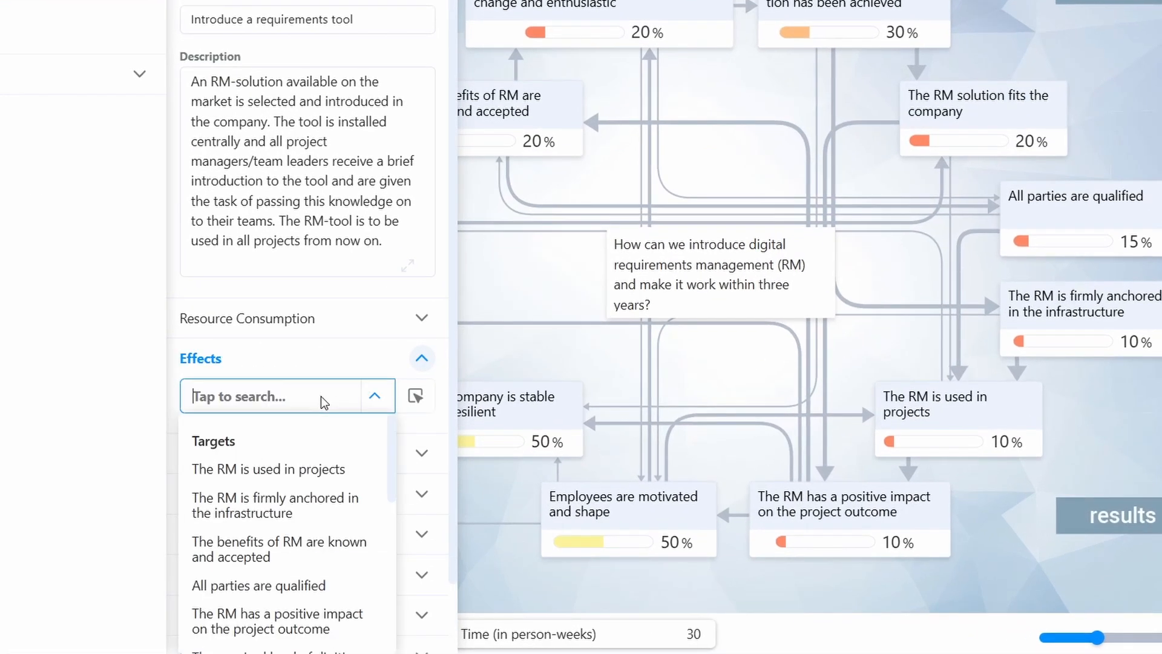
{"action": "type", "text": "all"}
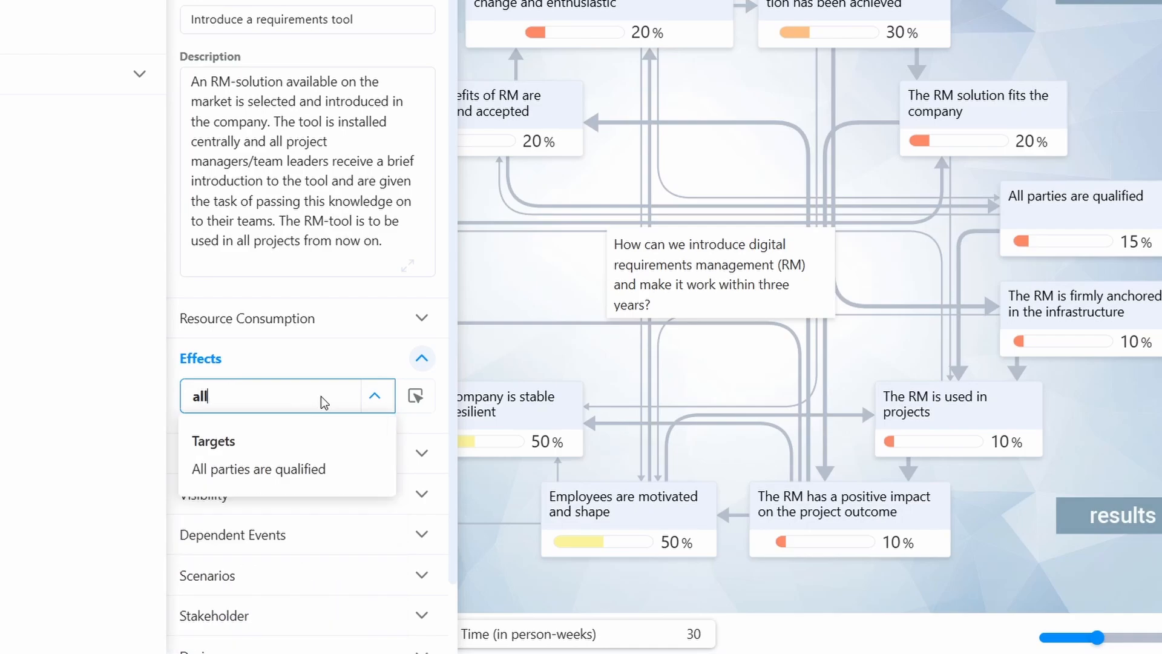
{"action": "left_click", "coordinate": [291, 470]}
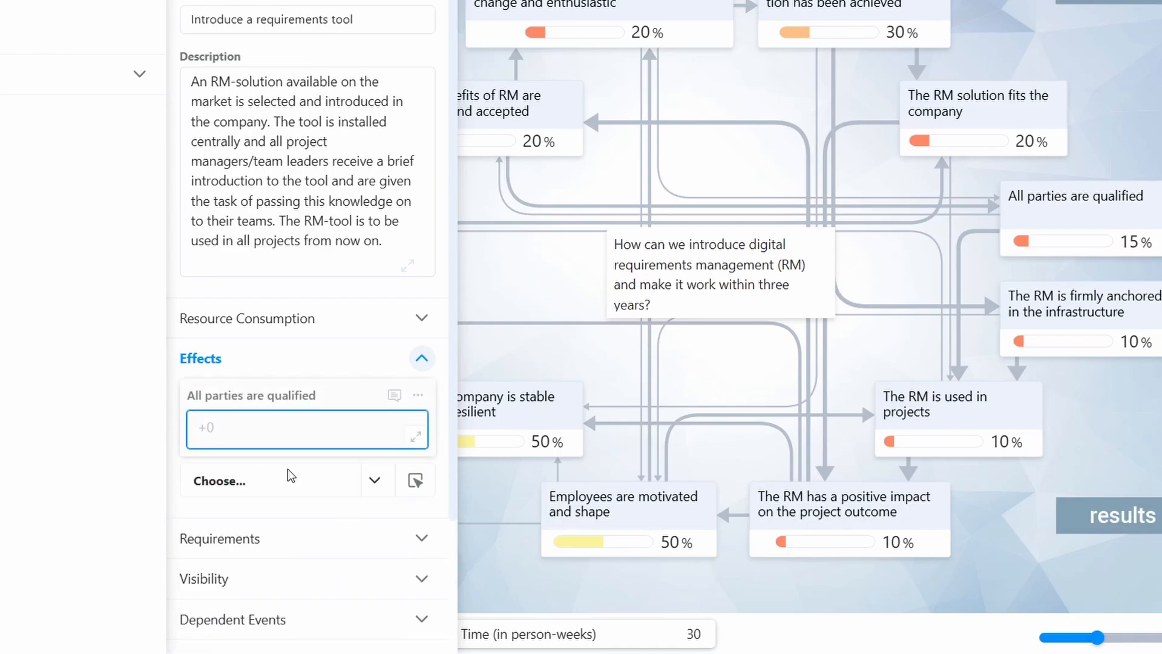
{"action": "type", "text": "+10"}
Step: Add a second effect on the target "The RM is used in projects" with the formula 5*2
{"action": "left_click", "coordinate": [320, 481]}
{"action": "type", "text": "the "}
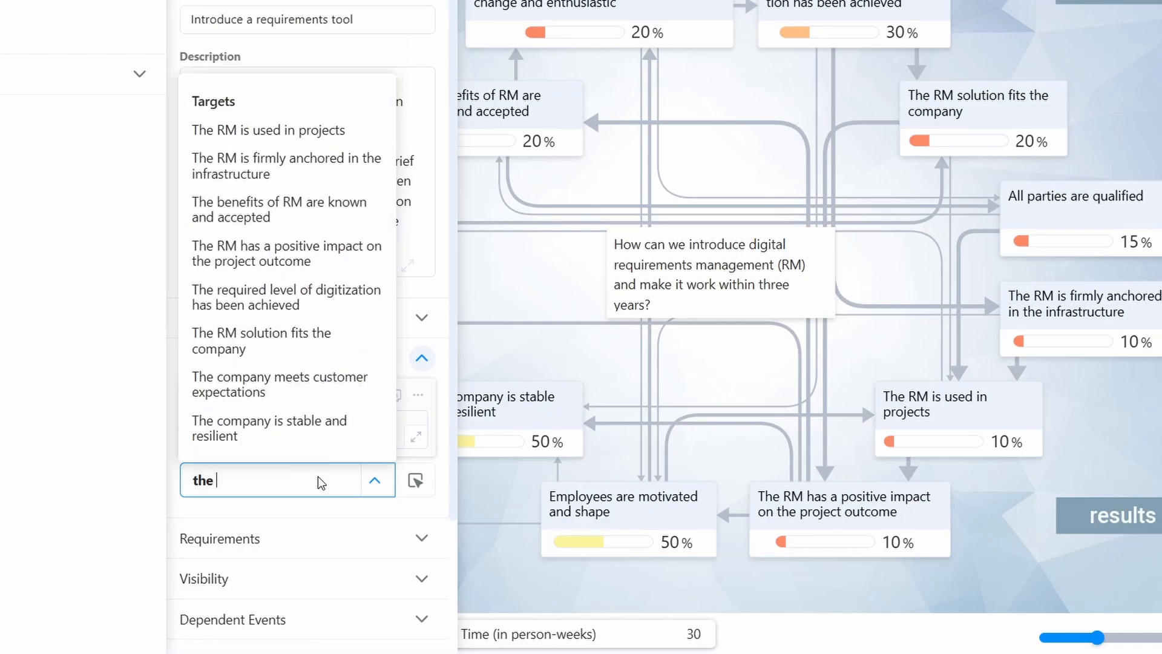
{"action": "type", "text": "RM"}
{"action": "key", "text": "Up"}
{"action": "key", "text": "Up"}
{"action": "key", "text": "Up"}
{"action": "key", "text": "Up"}
{"action": "key", "text": "Return"}
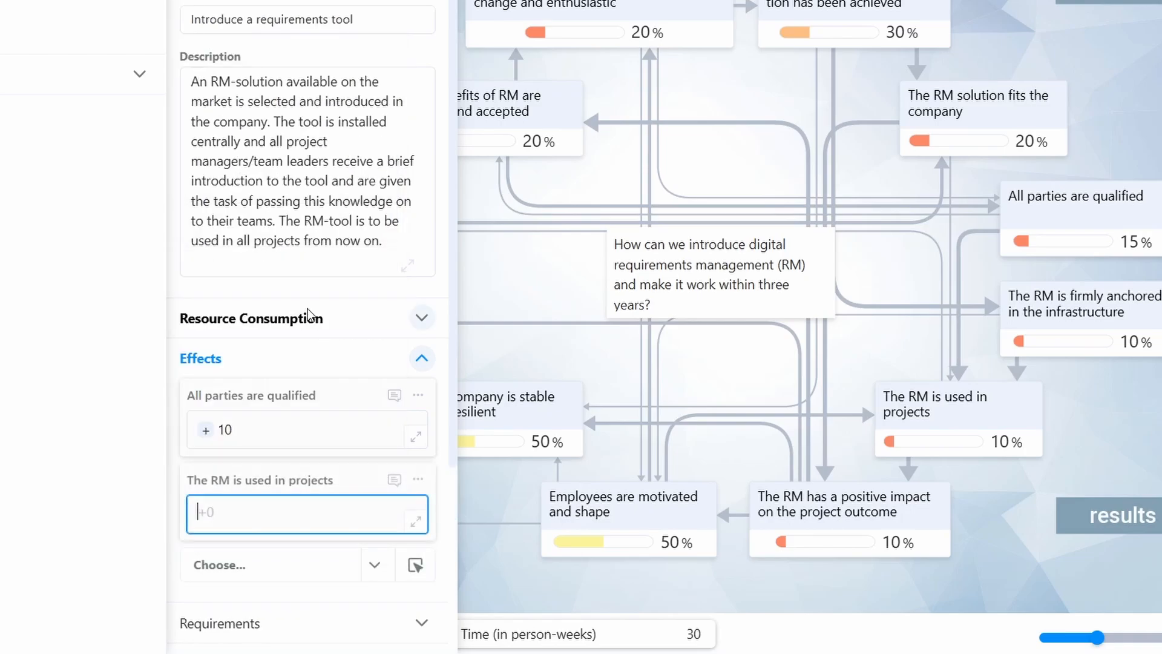
{"action": "type", "text": "5*2"}
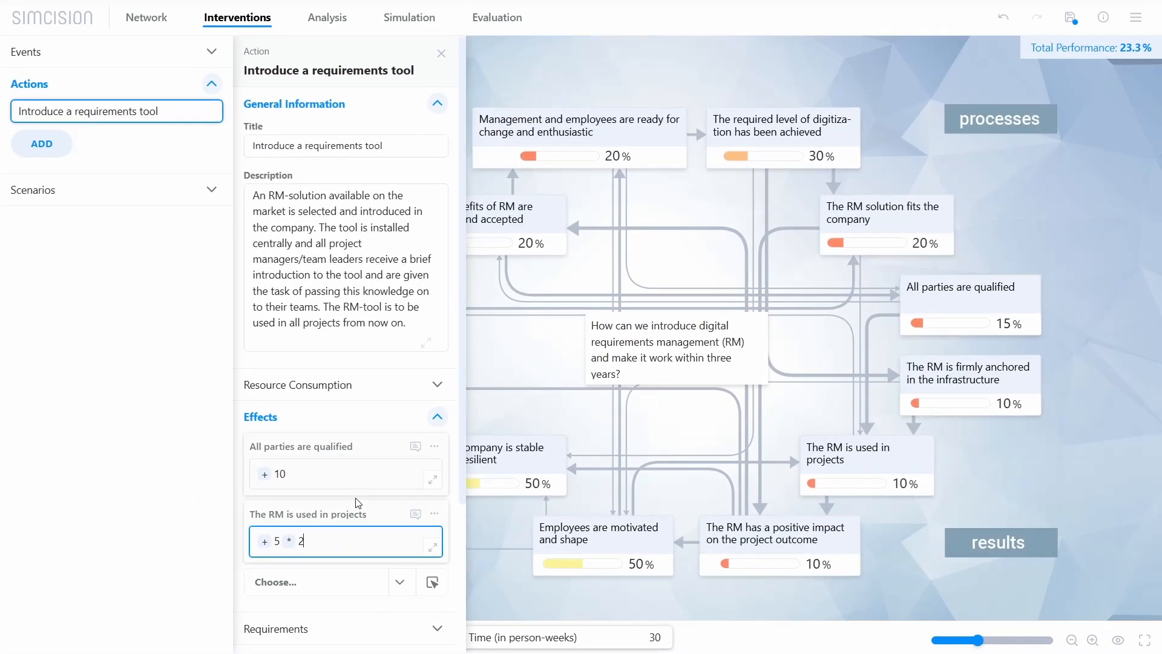
Step: Create a new free simulation with the default settings and start it
{"action": "left_click", "coordinate": [417, 23]}
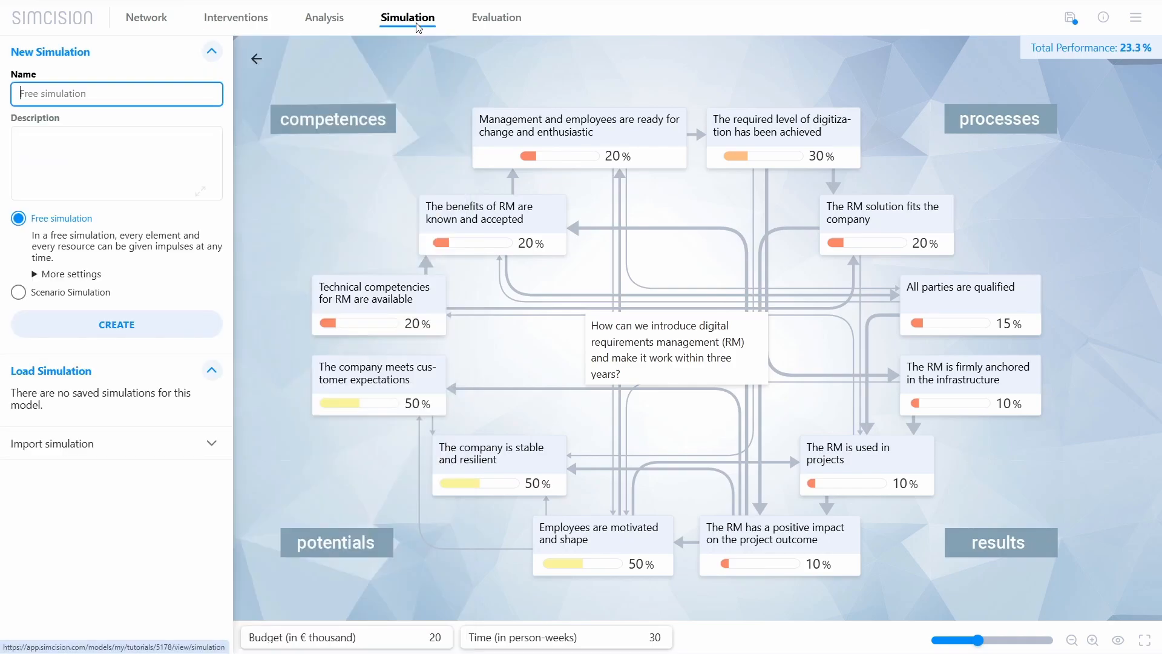
{"action": "left_click", "coordinate": [139, 341]}
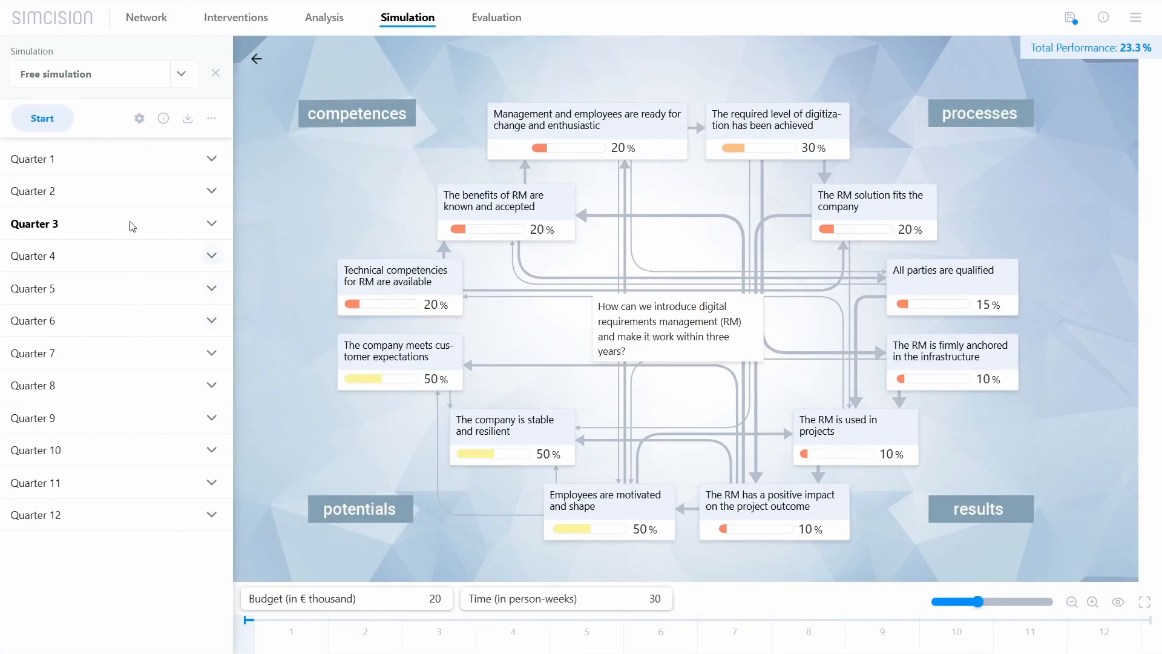
{"action": "left_click", "coordinate": [42, 118]}
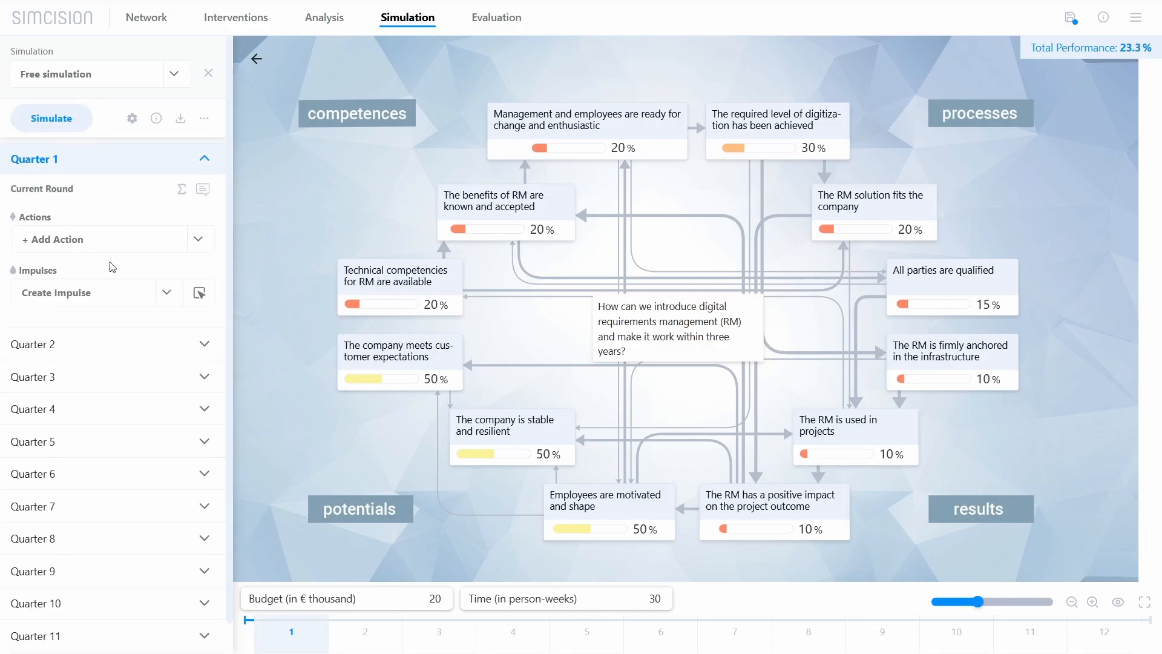
Step: Add the action "Introduce a requirements tool" to Quarter 1 and simulate that round, closing the action summary
{"action": "left_click", "coordinate": [118, 245]}
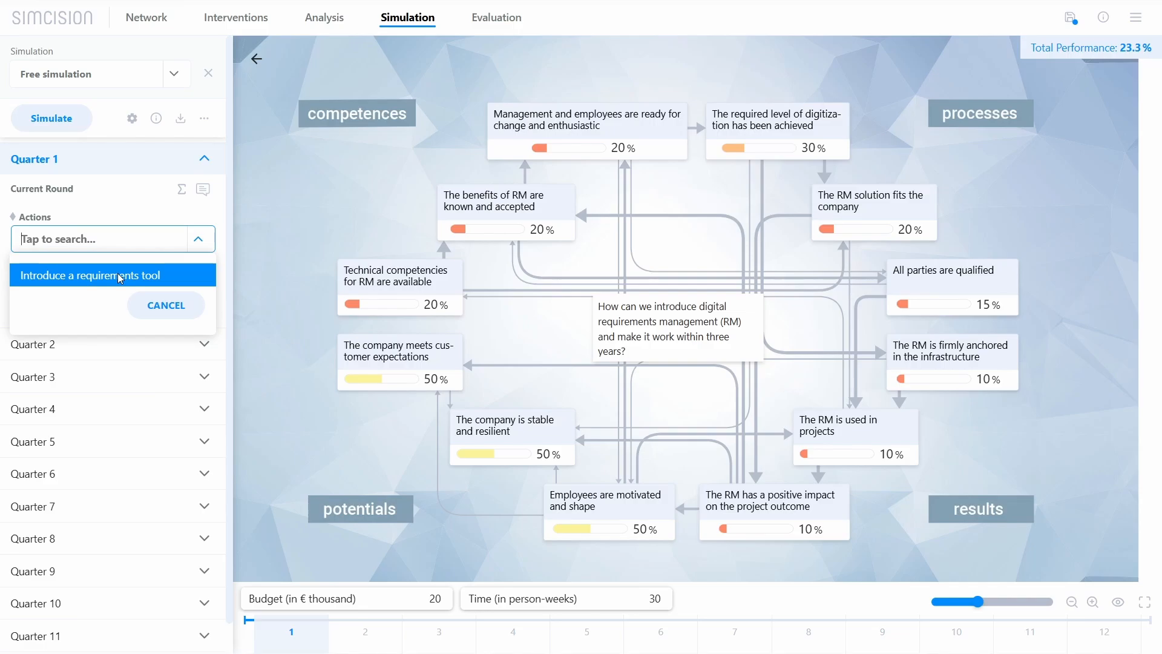
{"action": "left_click", "coordinate": [120, 277]}
{"action": "left_click", "coordinate": [121, 277]}
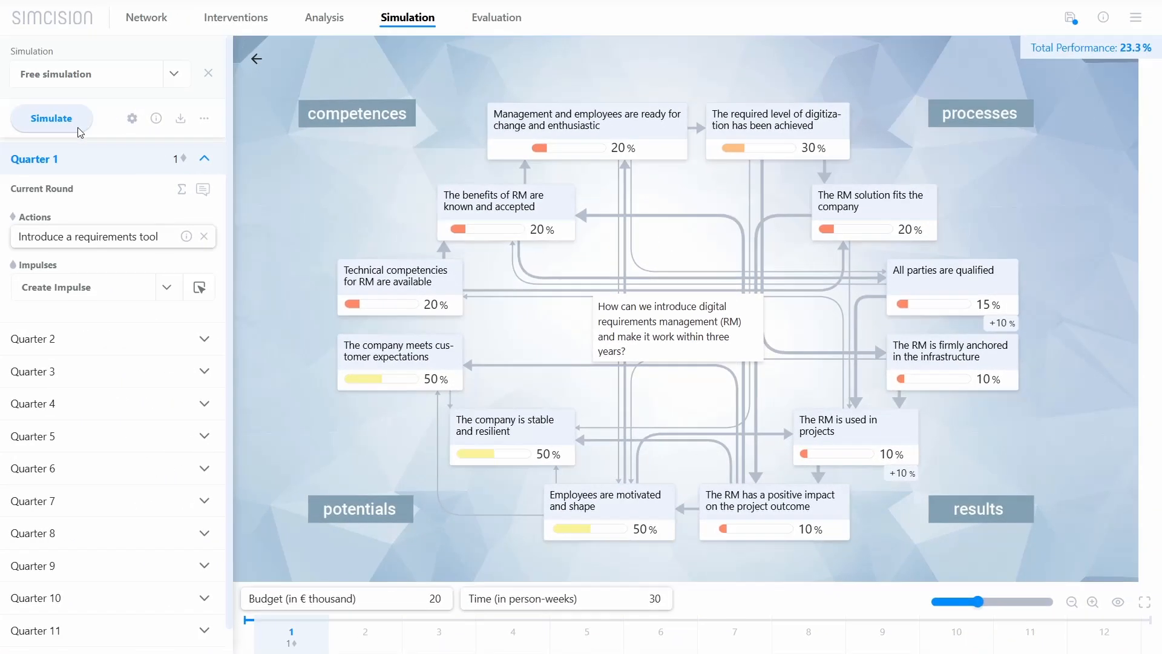
{"action": "left_click", "coordinate": [79, 129]}
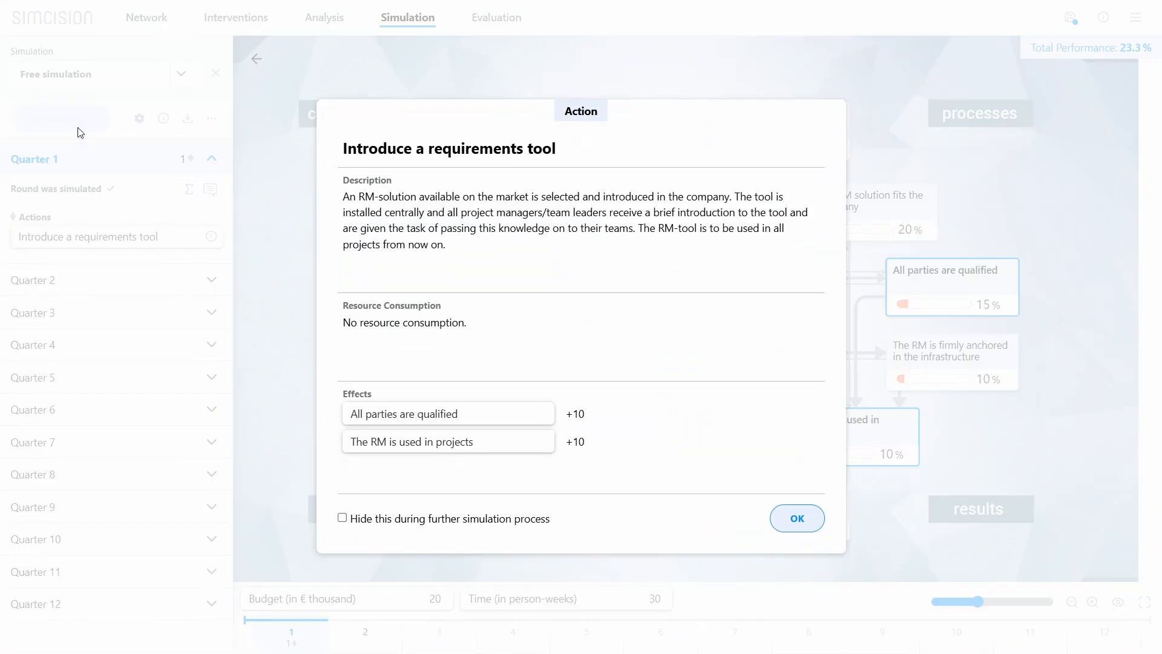
{"action": "left_click", "coordinate": [790, 515]}
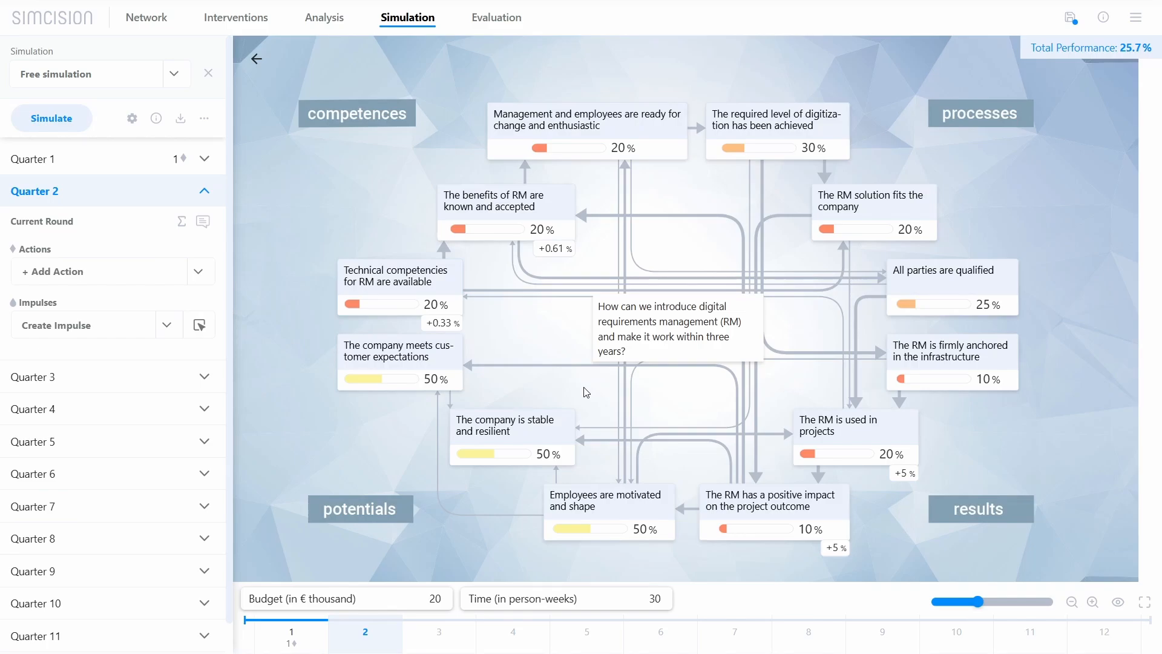
Step: Return to the action under Interventions and add a resource consumption of -8 for Budget (in € thousand)
{"action": "left_click", "coordinate": [230, 27]}
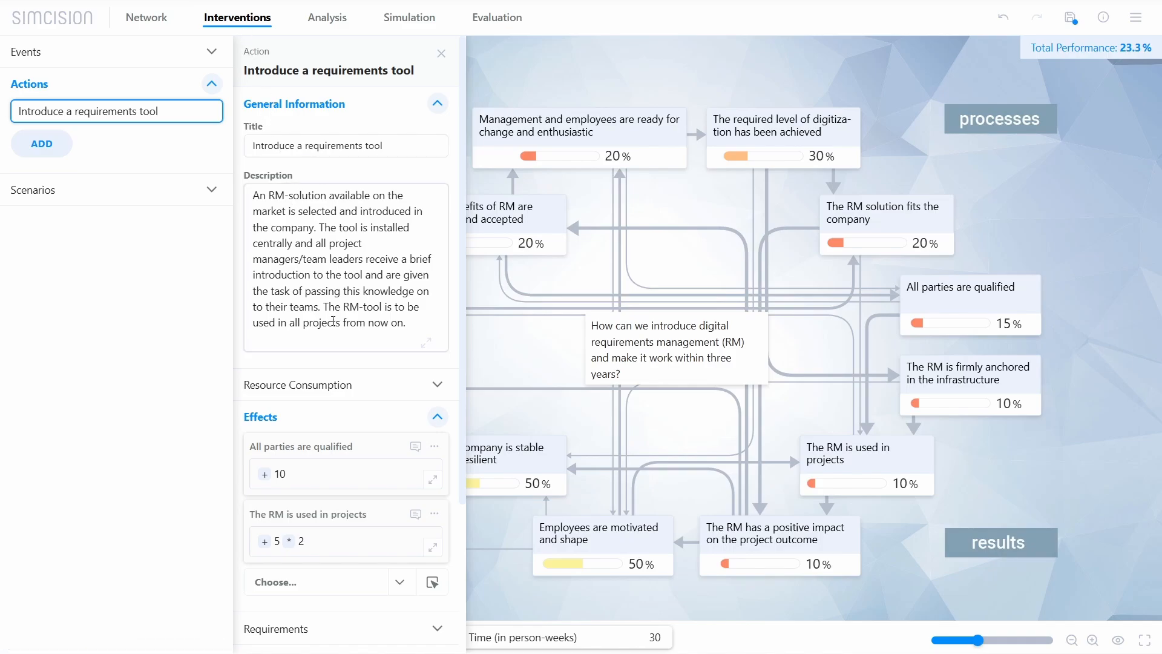
{"action": "left_click", "coordinate": [372, 395]}
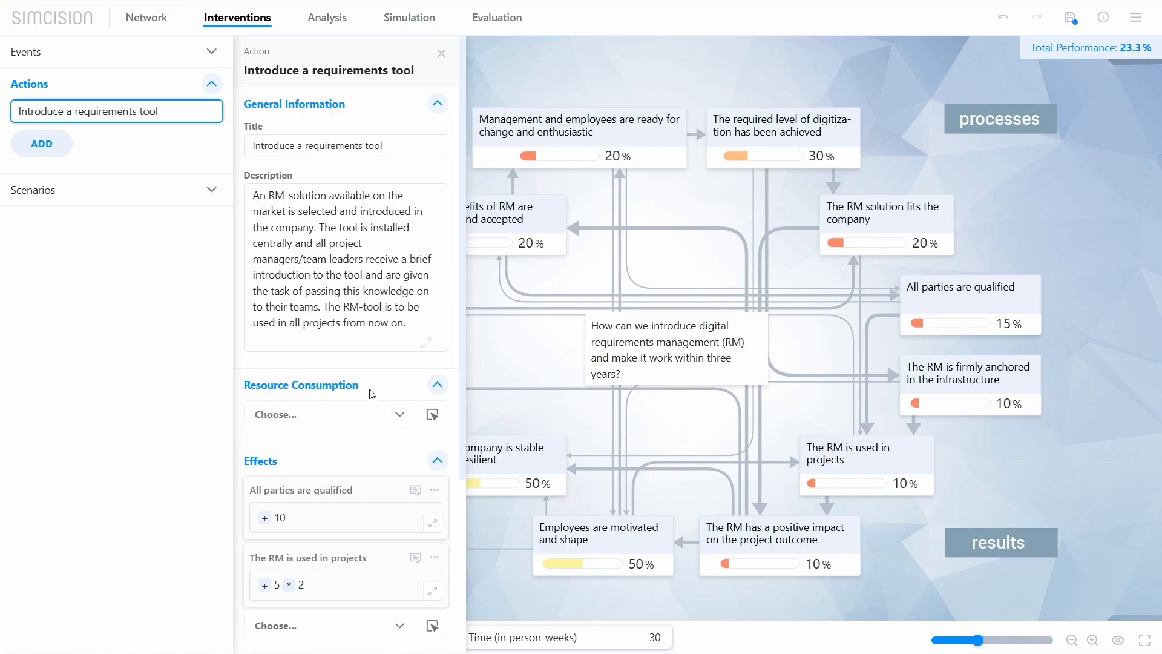
{"action": "left_click", "coordinate": [336, 417]}
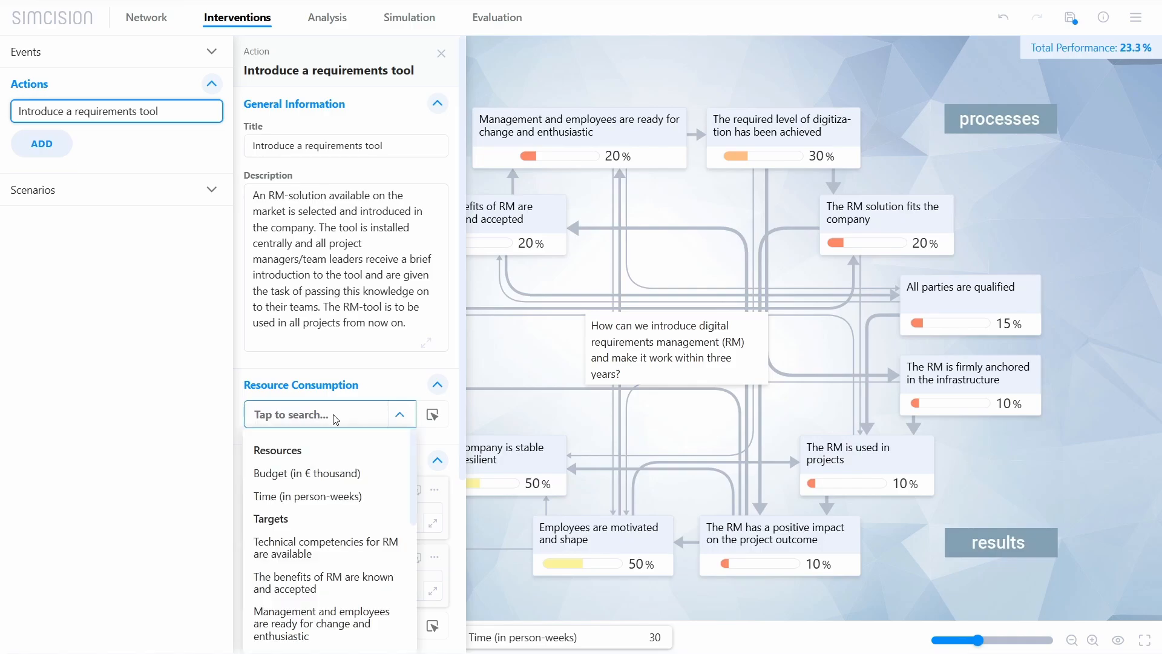
{"action": "left_click", "coordinate": [313, 473]}
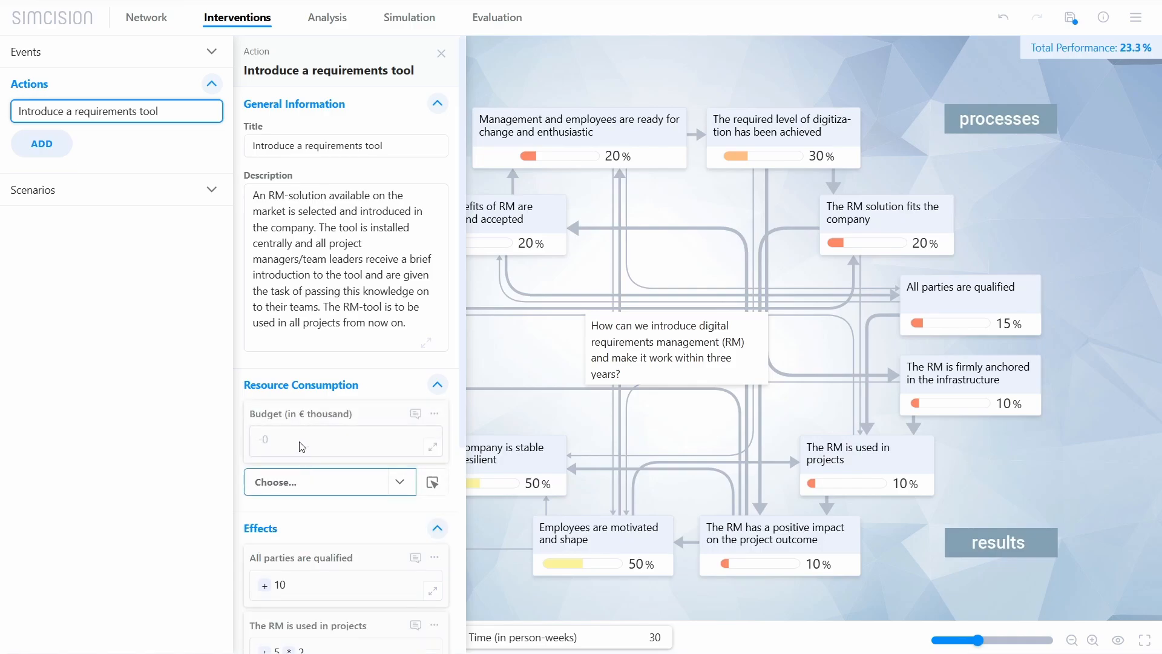
{"action": "left_click", "coordinate": [301, 447]}
{"action": "type", "text": "-8"}
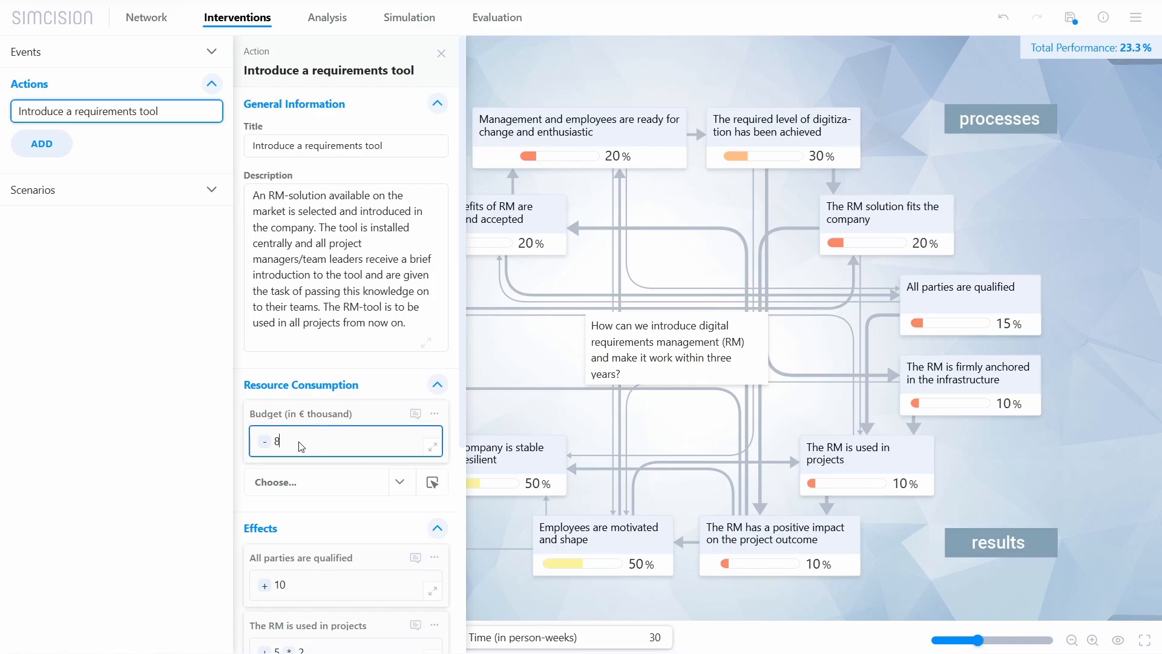
Step: Add a resource consumption of -8 for Time (in person-weeks) to the action
{"action": "left_click", "coordinate": [319, 483]}
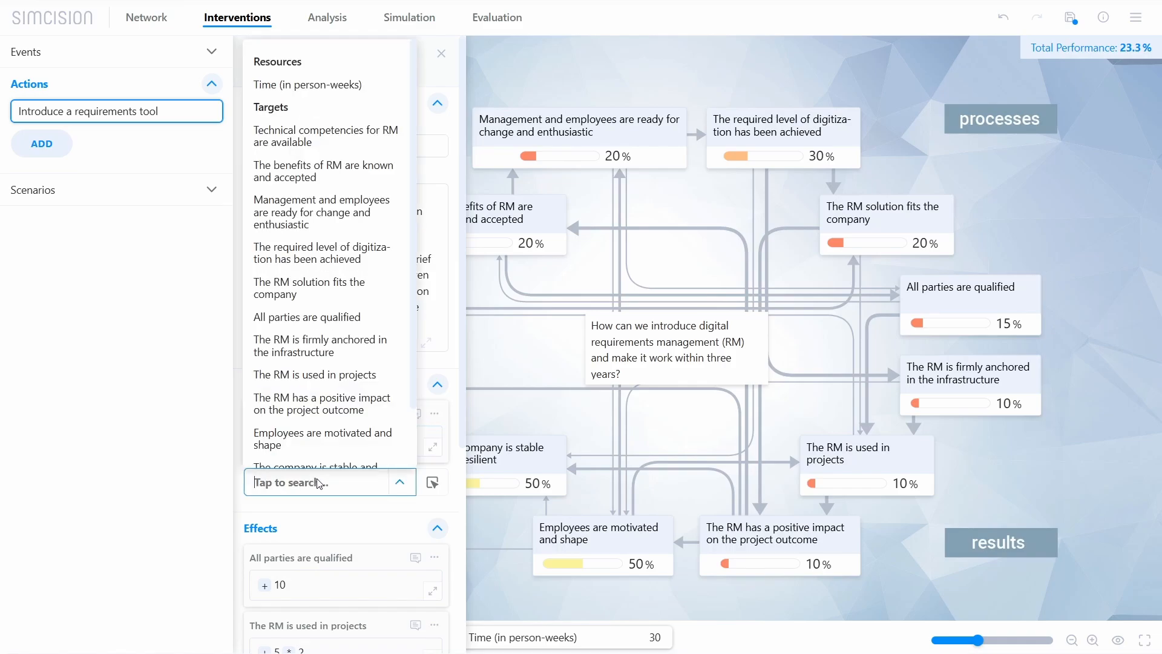
{"action": "type", "text": "time"}
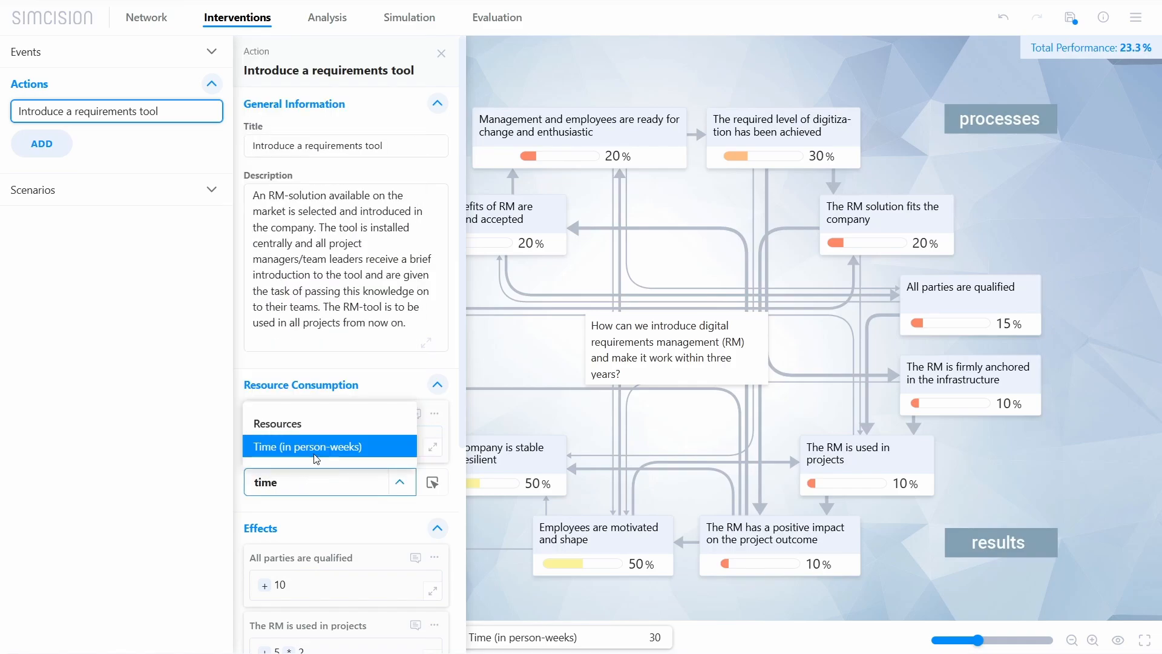
{"action": "left_click", "coordinate": [315, 452]}
{"action": "left_click", "coordinate": [303, 522]}
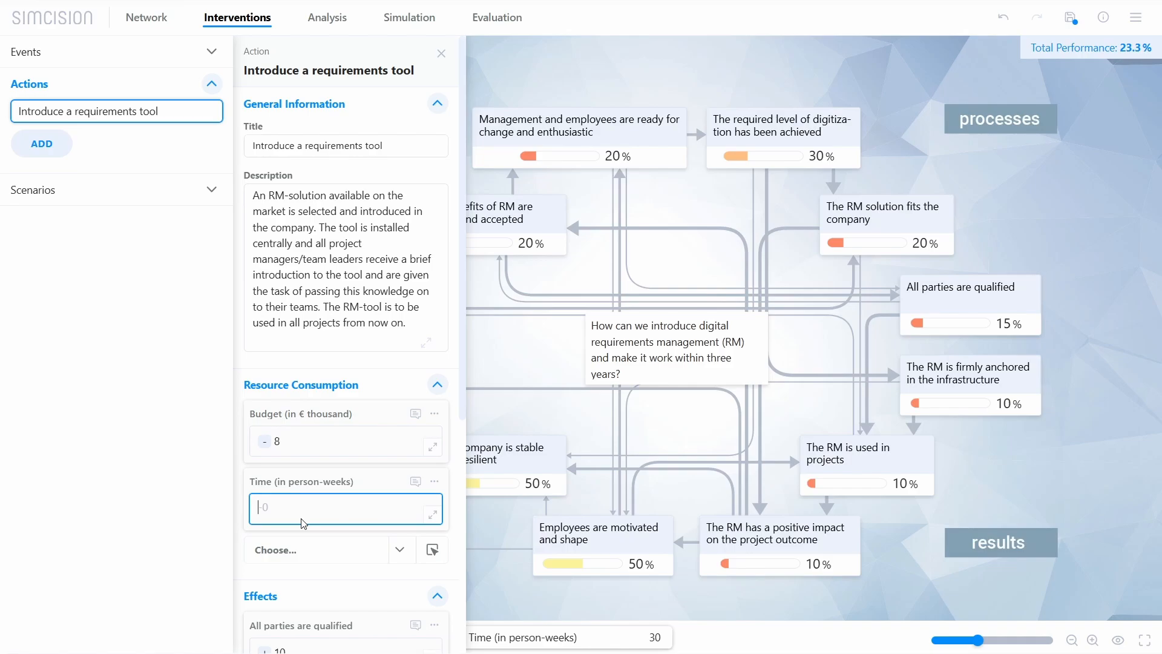
{"action": "type", "text": "-8"}
{"action": "left_click", "coordinate": [334, 569]}
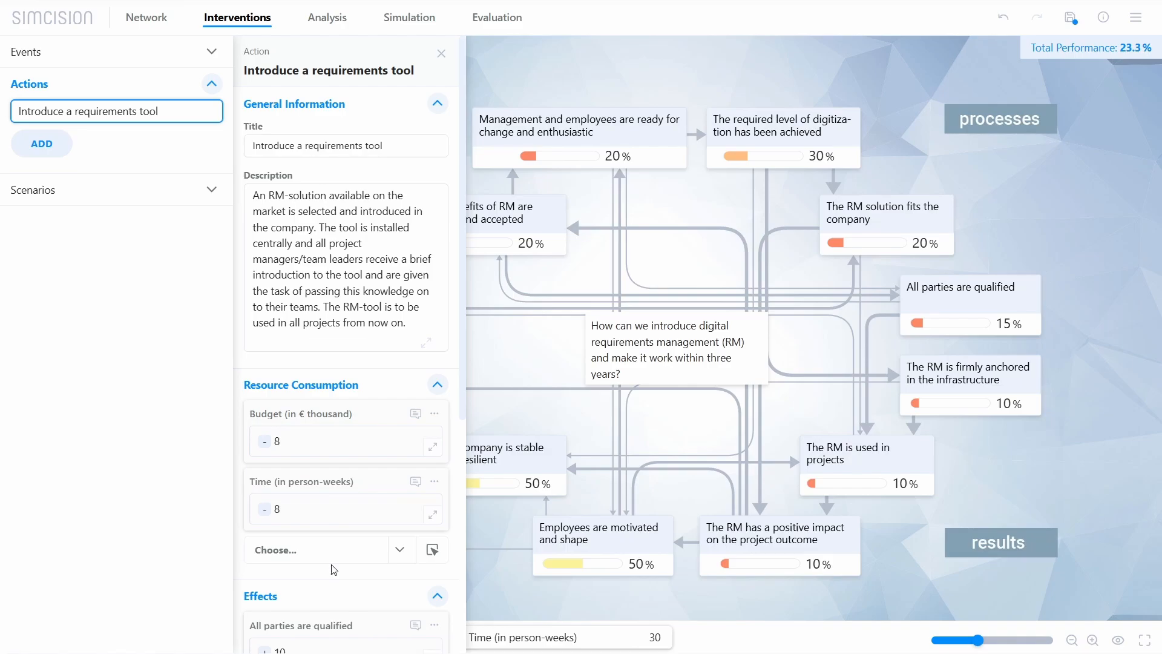
Step: Add a requirement to the action "Introduce a requirements tool" and create its first condition
{"action": "scroll", "coordinate": [333, 569], "scroll_direction": "down", "scroll_amount": 6}
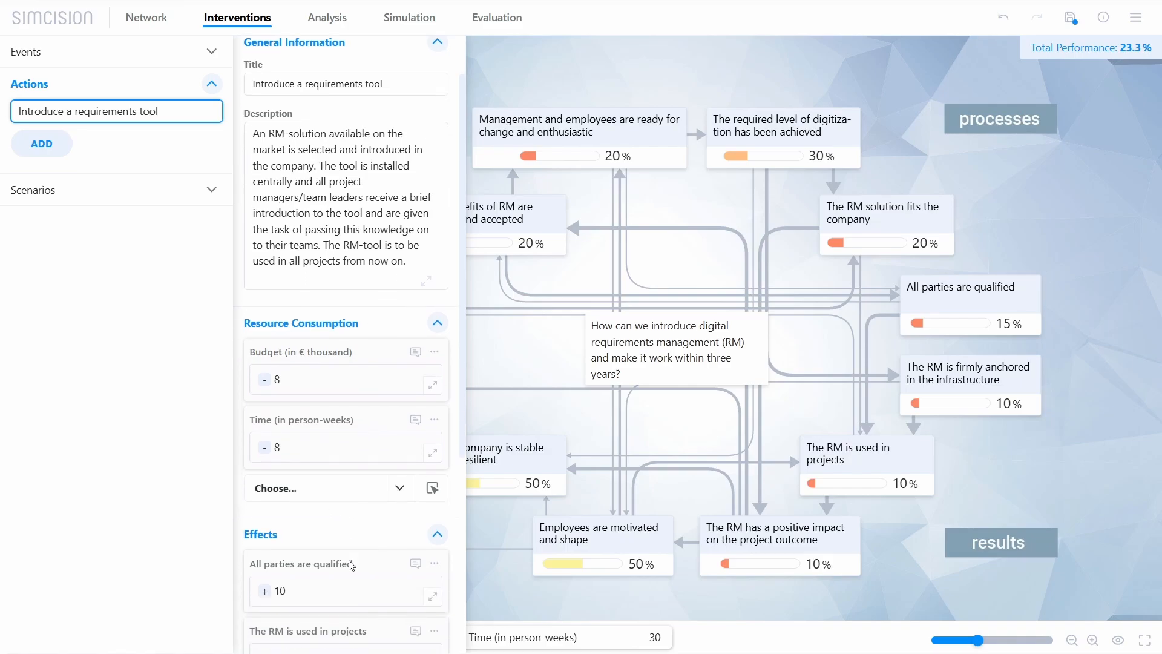
{"action": "left_click", "coordinate": [358, 432]}
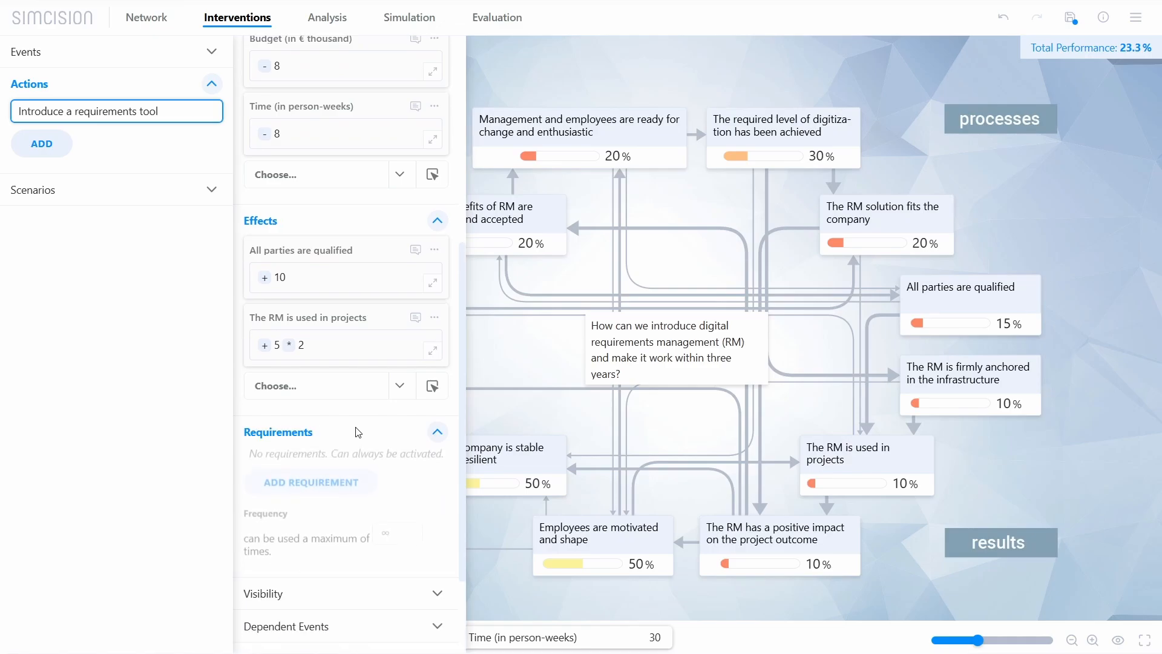
{"action": "left_click", "coordinate": [331, 498]}
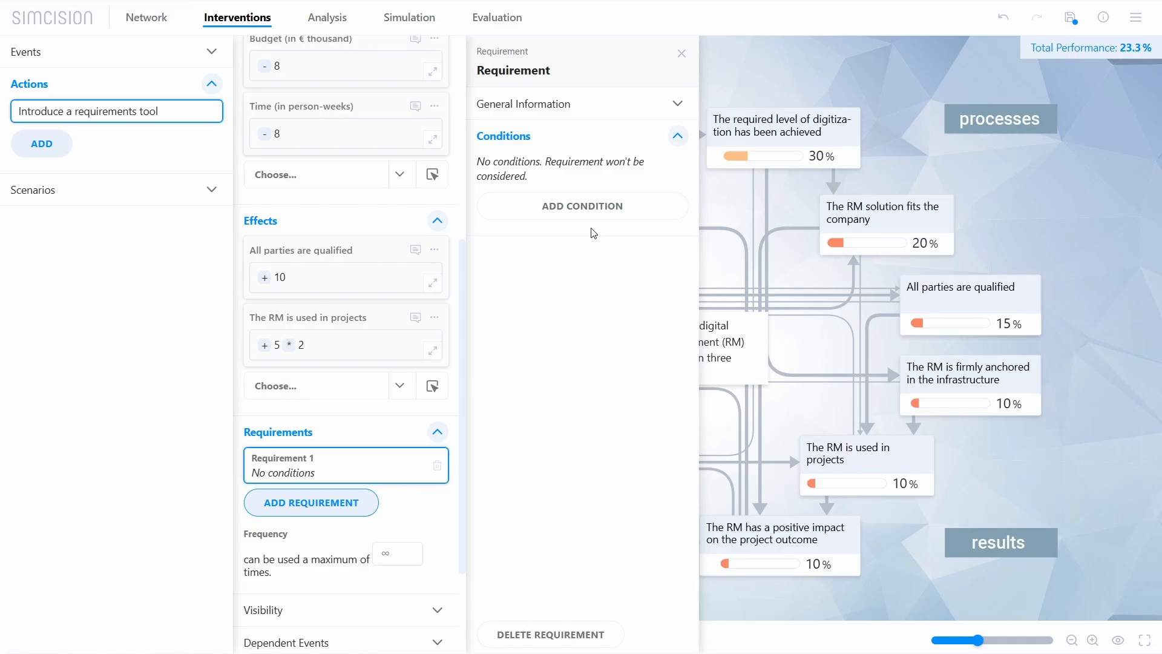
{"action": "left_click", "coordinate": [593, 211]}
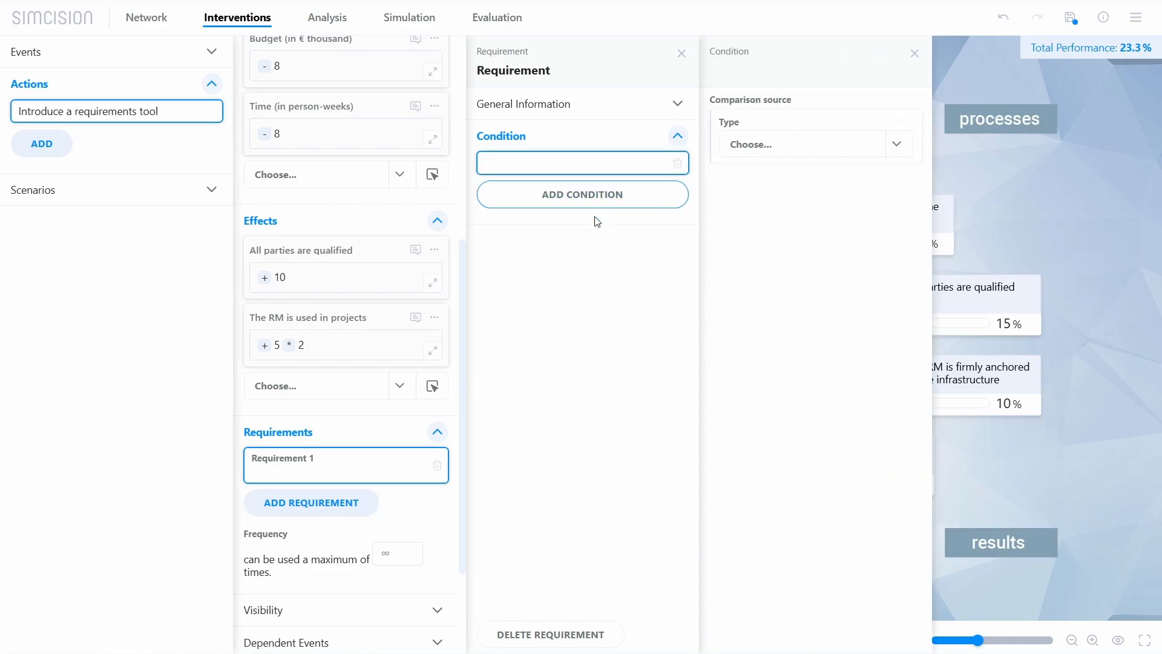
Step: Define the condition as the current status of the target "All parties are qualified" being greater than 30%
{"action": "left_click", "coordinate": [790, 146]}
{"action": "left_click", "coordinate": [787, 224]}
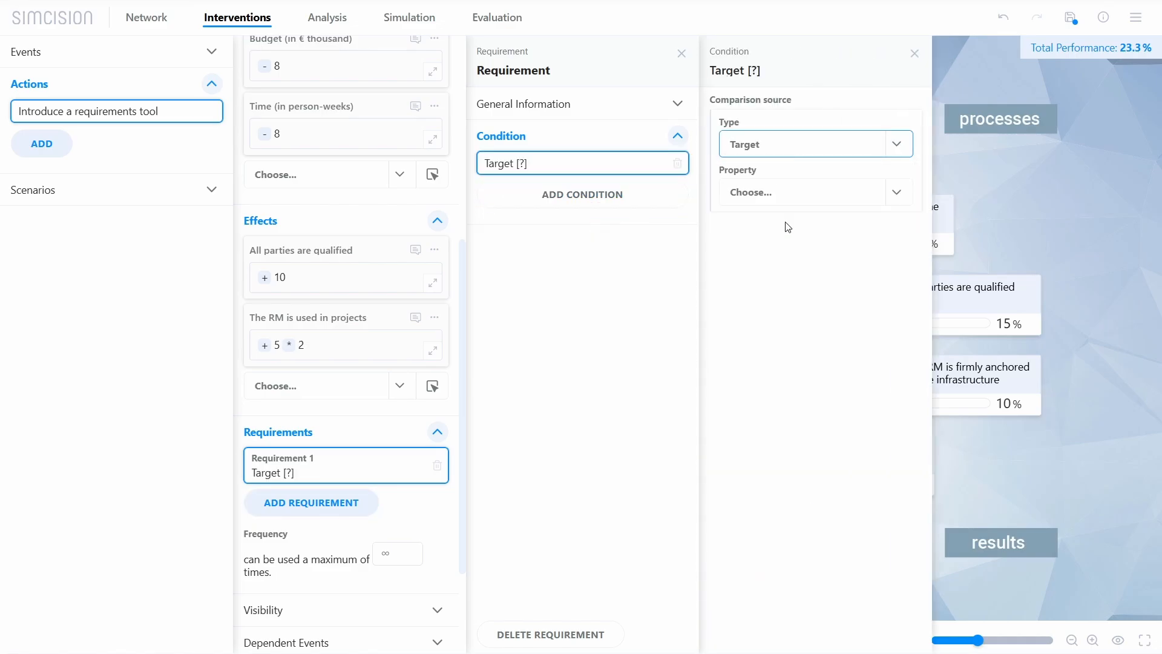
{"action": "left_click", "coordinate": [787, 205]}
{"action": "left_click", "coordinate": [781, 226]}
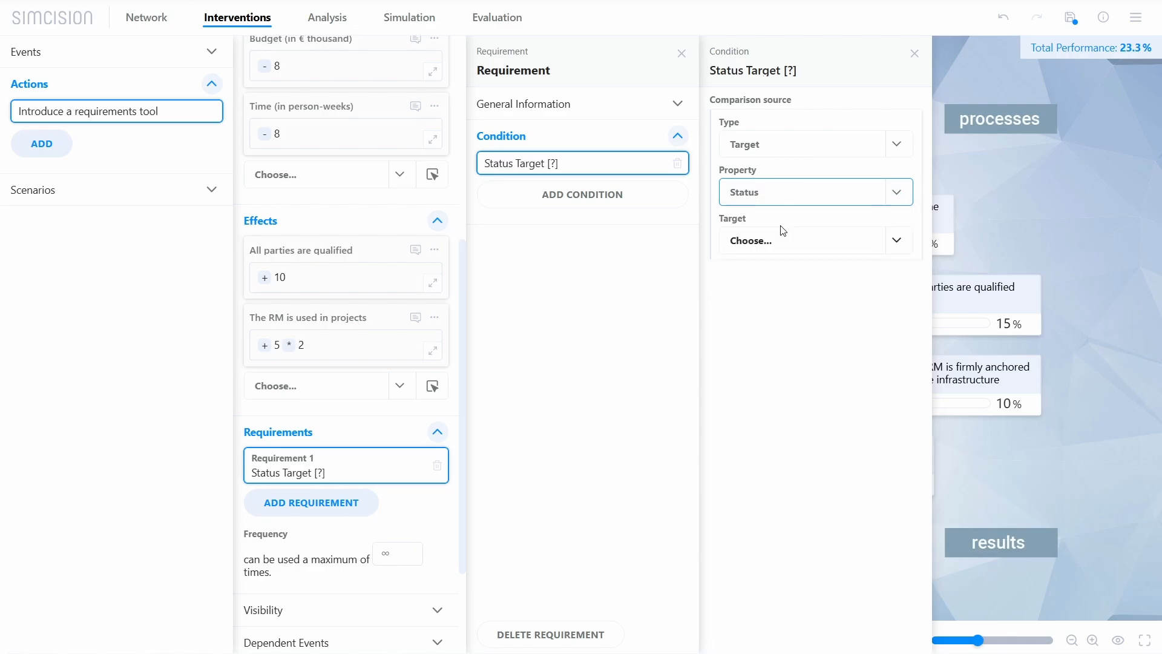
{"action": "left_click", "coordinate": [782, 239]}
{"action": "left_click", "coordinate": [782, 439]}
{"action": "left_click", "coordinate": [797, 381]}
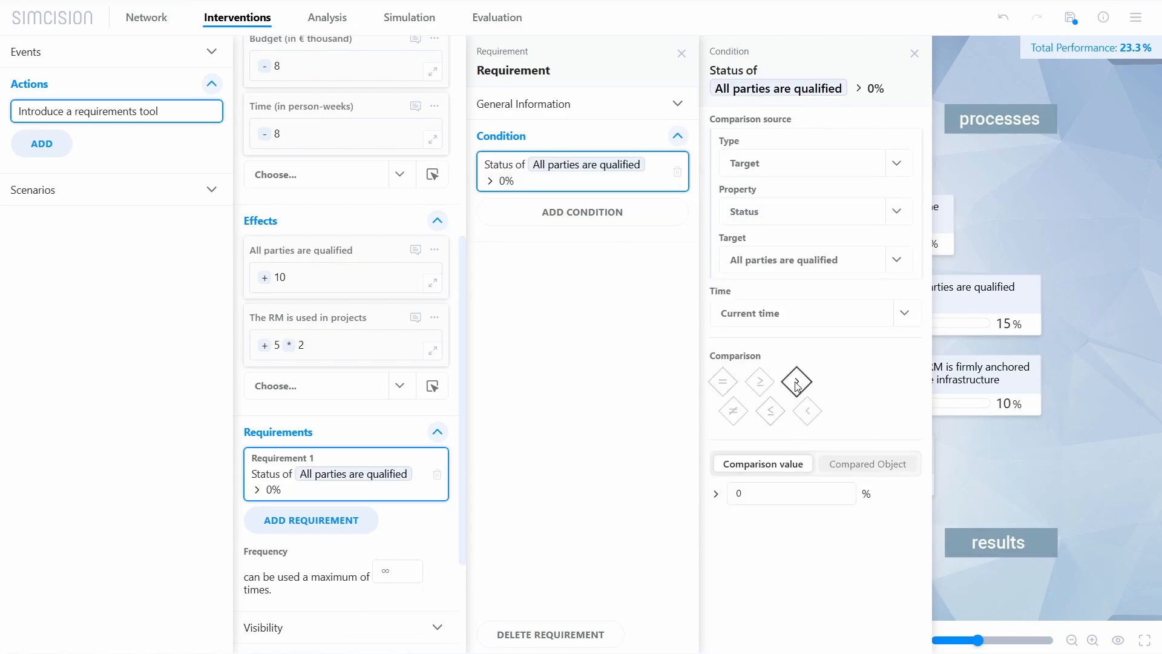
{"action": "left_click", "coordinate": [735, 494]}
{"action": "type", "text": "3"}
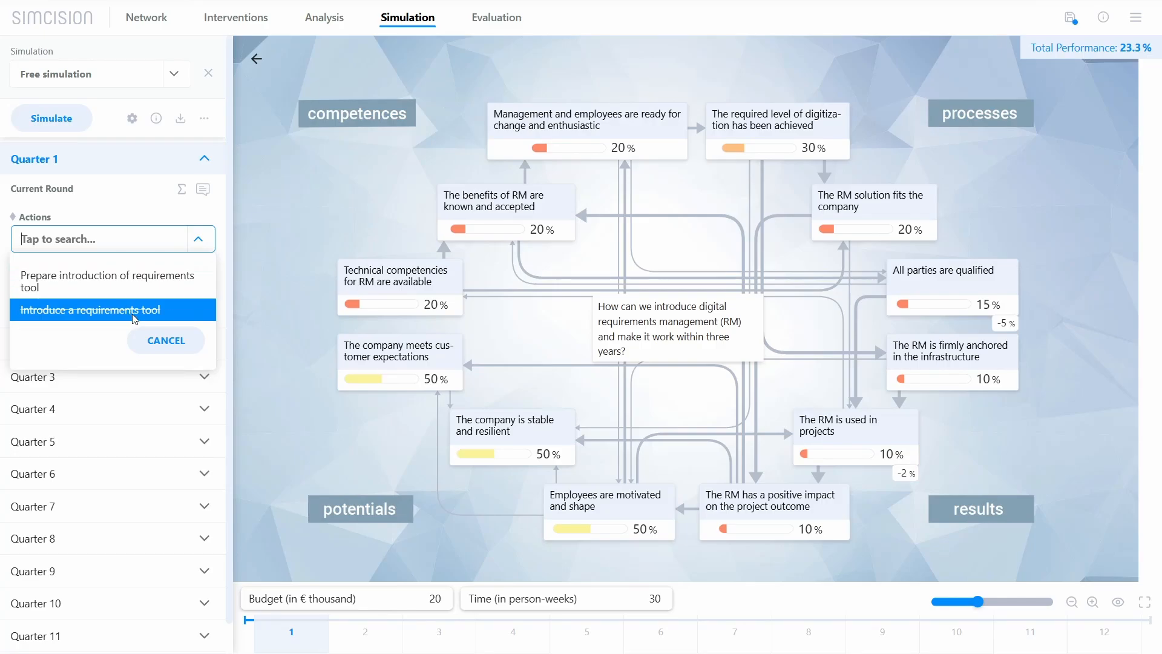
Step: Inspect the details of "Introduce a requirements tool" in Quarter 1 of the free simulation, including its requirements
{"action": "left_click", "coordinate": [176, 315]}
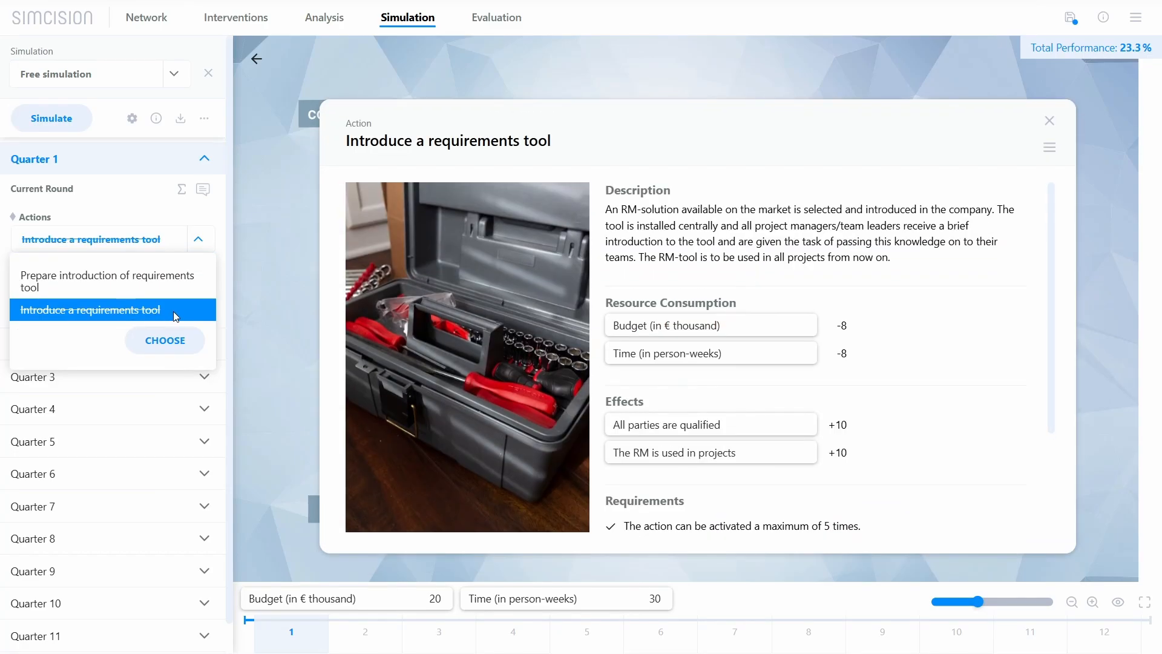
{"action": "scroll", "coordinate": [872, 304], "scroll_direction": "down", "scroll_amount": 2}
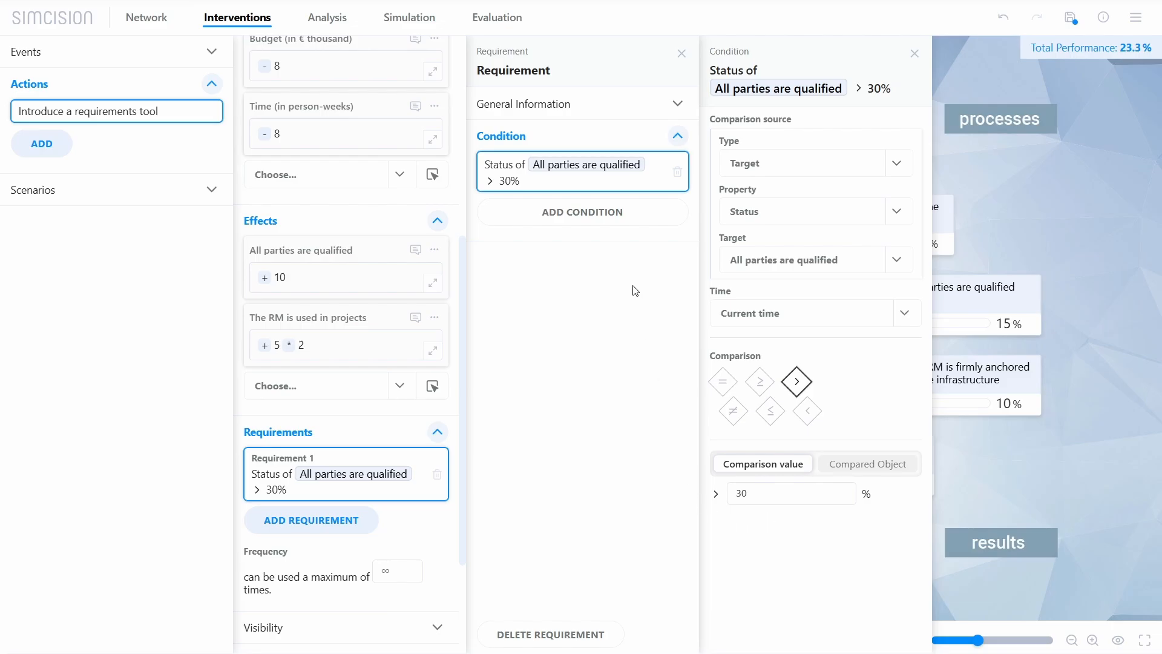
Step: Add a second condition to the requirement: a time period between Quarter 1 and Quarter 10
{"action": "left_click", "coordinate": [623, 225]}
{"action": "left_click", "coordinate": [779, 148]}
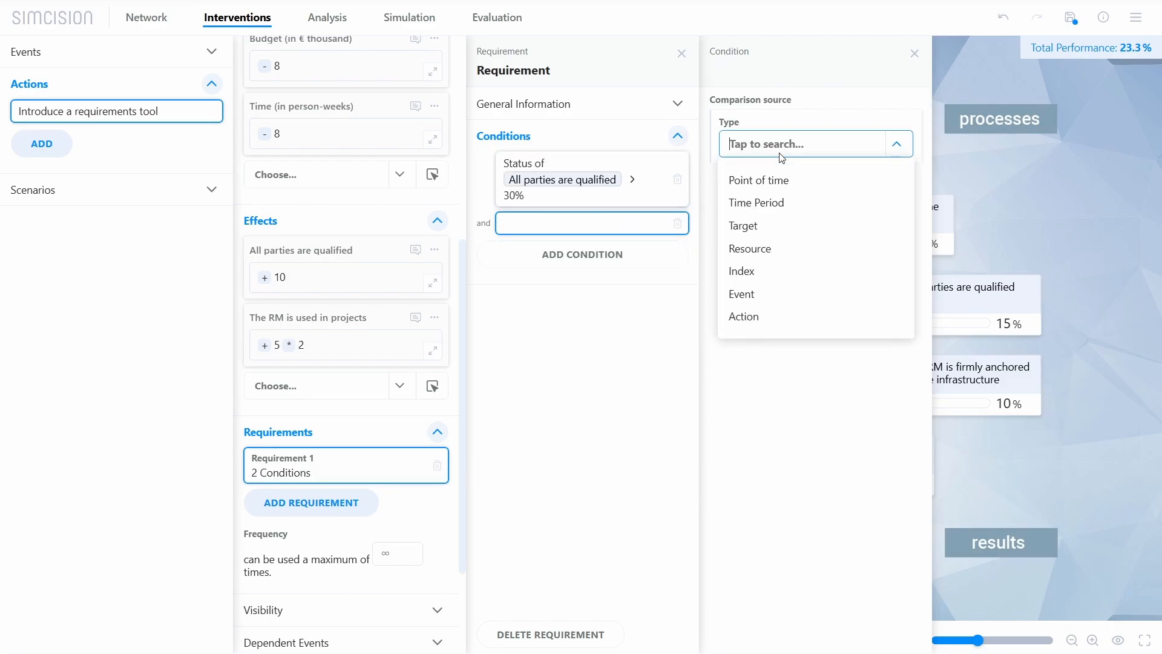
{"action": "left_click", "coordinate": [787, 205]}
{"action": "left_click", "coordinate": [787, 258]}
{"action": "left_click", "coordinate": [764, 504]}
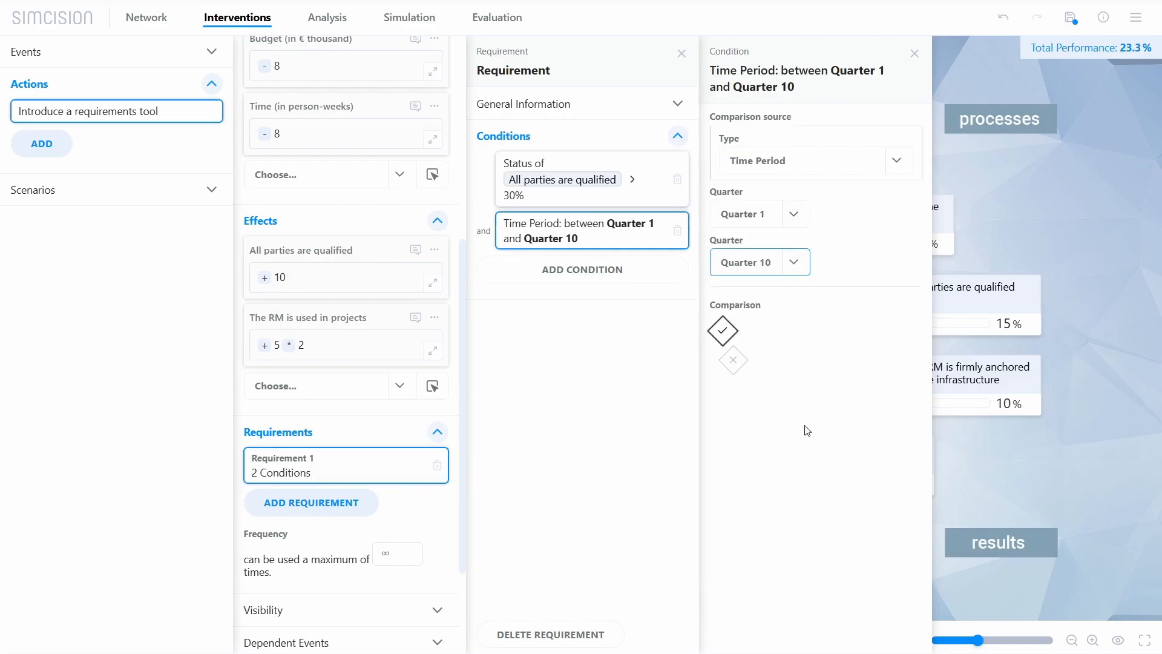
Step: Add a third condition requiring that the action "Prepare introduction of requirements tool" has been activated since the beginning of the simulation
{"action": "left_click", "coordinate": [606, 279]}
{"action": "left_click", "coordinate": [781, 145]}
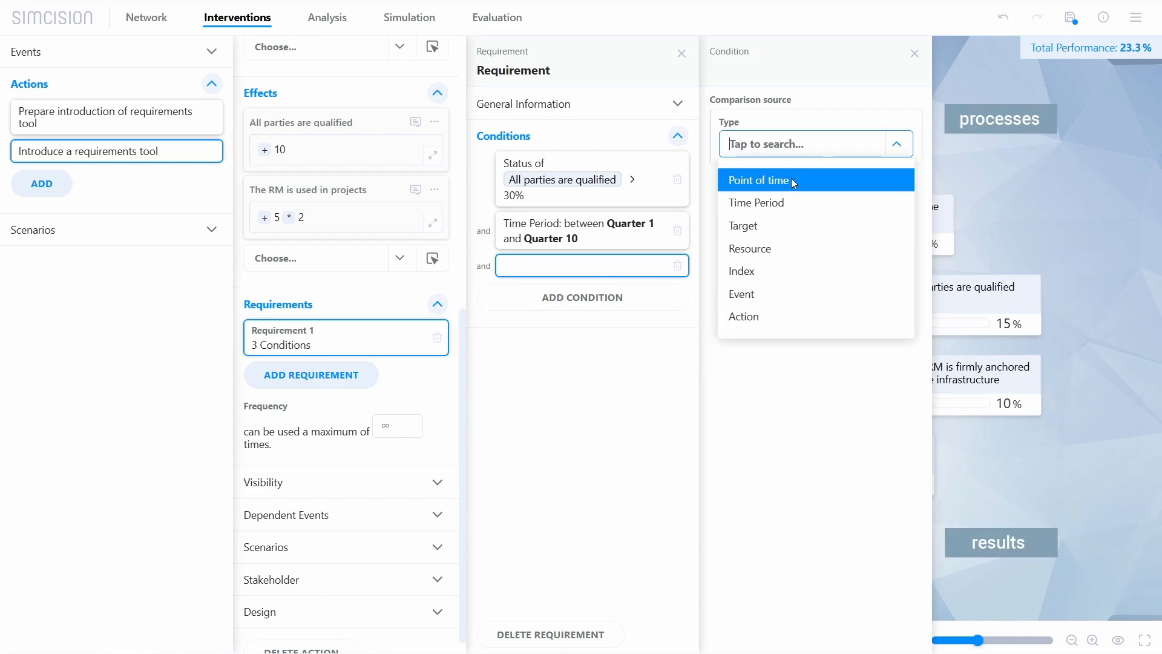
{"action": "left_click", "coordinate": [767, 315]}
{"action": "left_click", "coordinate": [770, 228]}
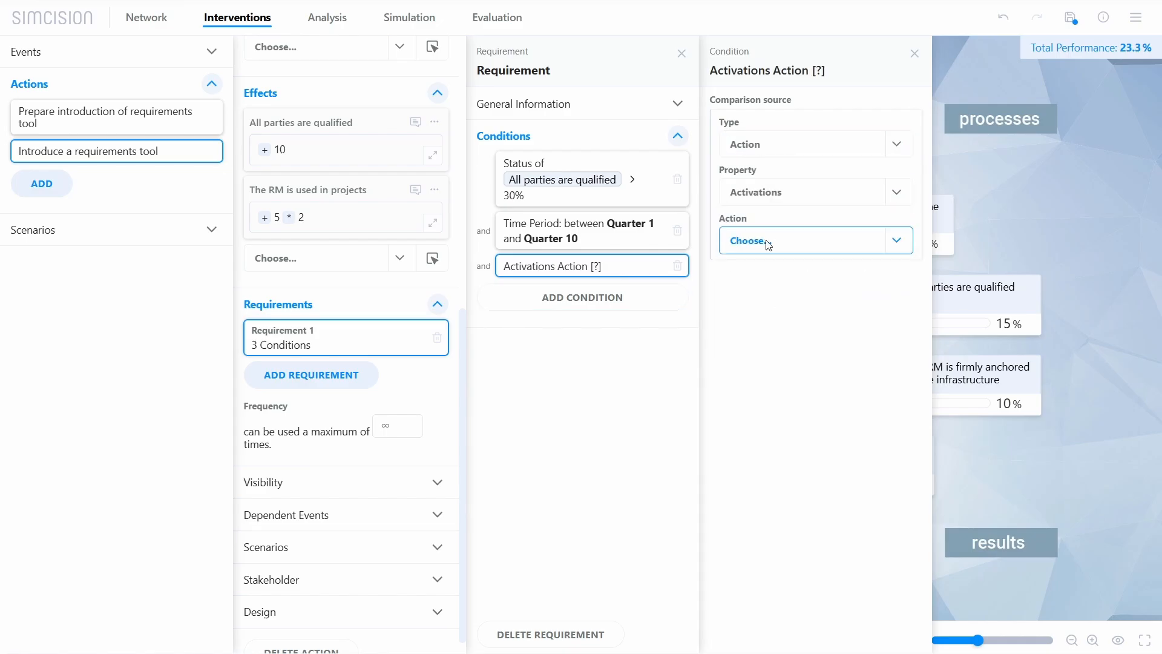
{"action": "left_click", "coordinate": [767, 241]}
{"action": "left_click", "coordinate": [773, 281]}
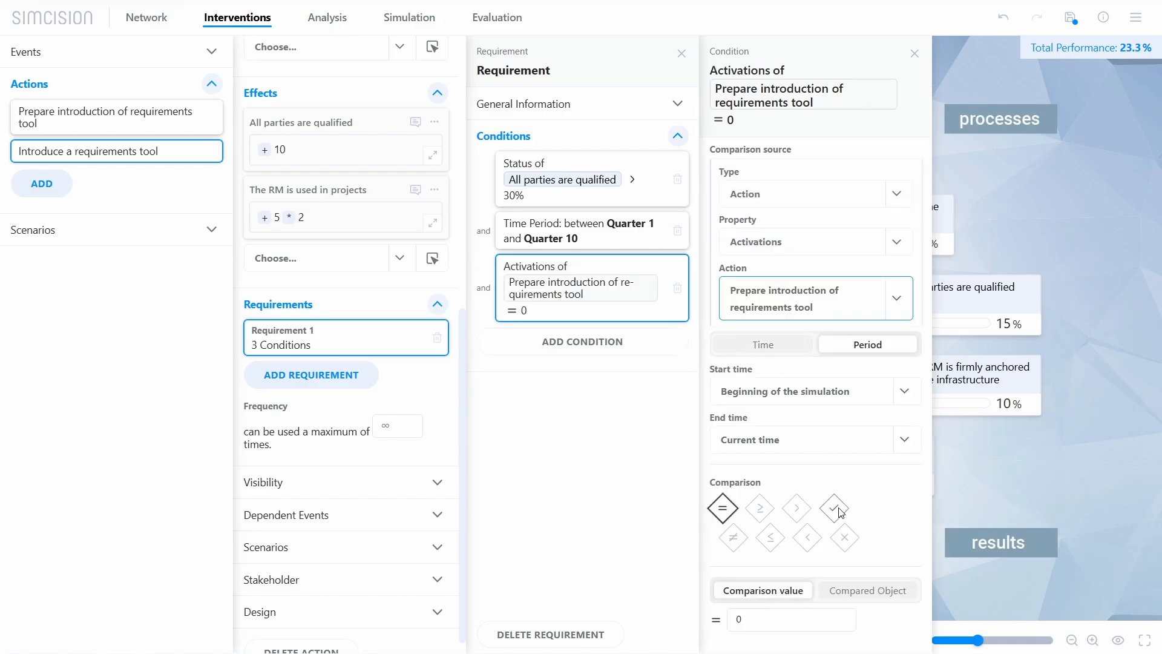
{"action": "left_click", "coordinate": [834, 508]}
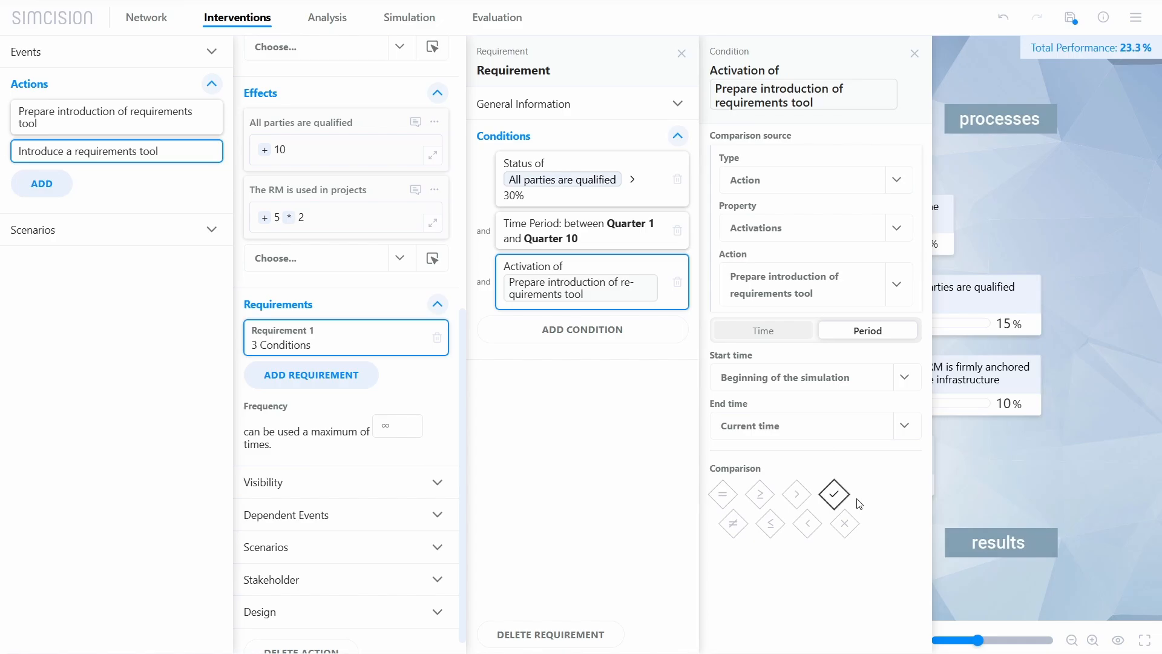
Step: Add a fourth condition requiring the Negative Status Change of the resource Budget (in € thousand) to be greater than 500
{"action": "left_click", "coordinate": [599, 329]}
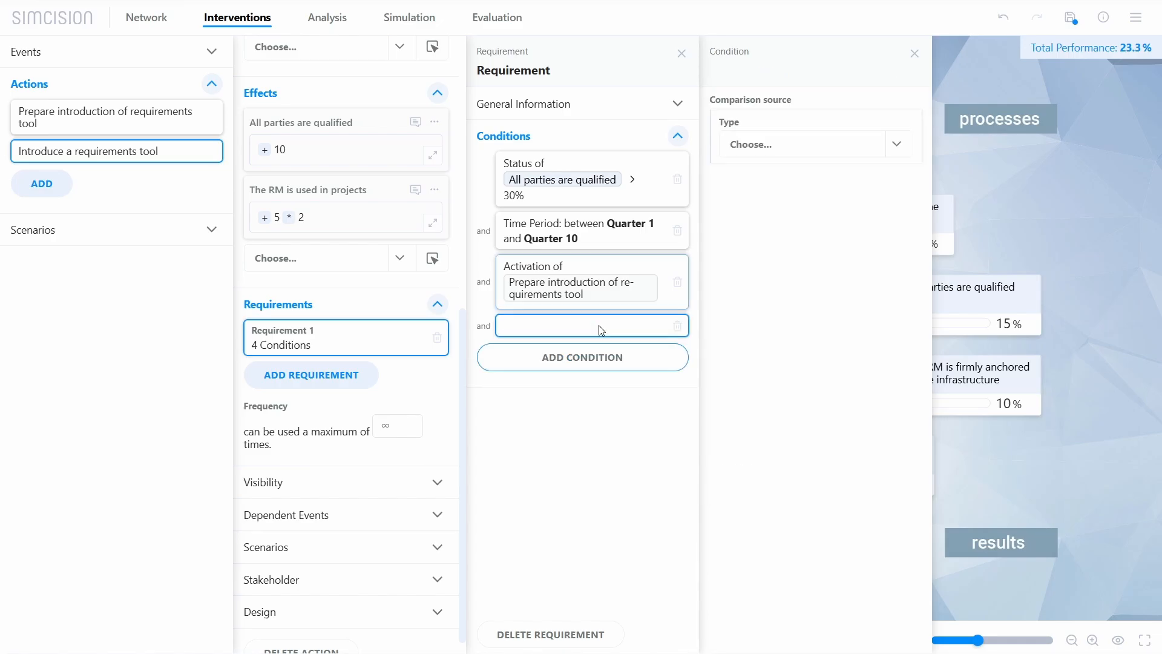
{"action": "left_click", "coordinate": [776, 145]}
{"action": "left_click", "coordinate": [781, 242]}
{"action": "left_click", "coordinate": [786, 193]}
{"action": "left_click", "coordinate": [785, 269]}
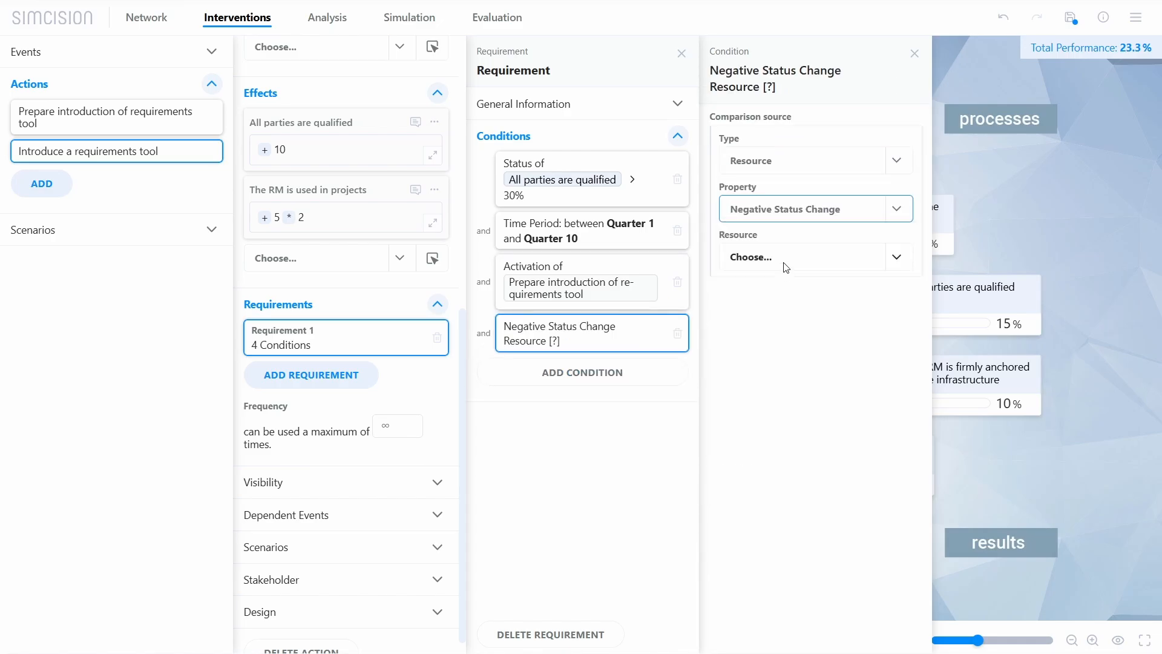
{"action": "left_click", "coordinate": [786, 267]}
{"action": "left_click", "coordinate": [783, 294]}
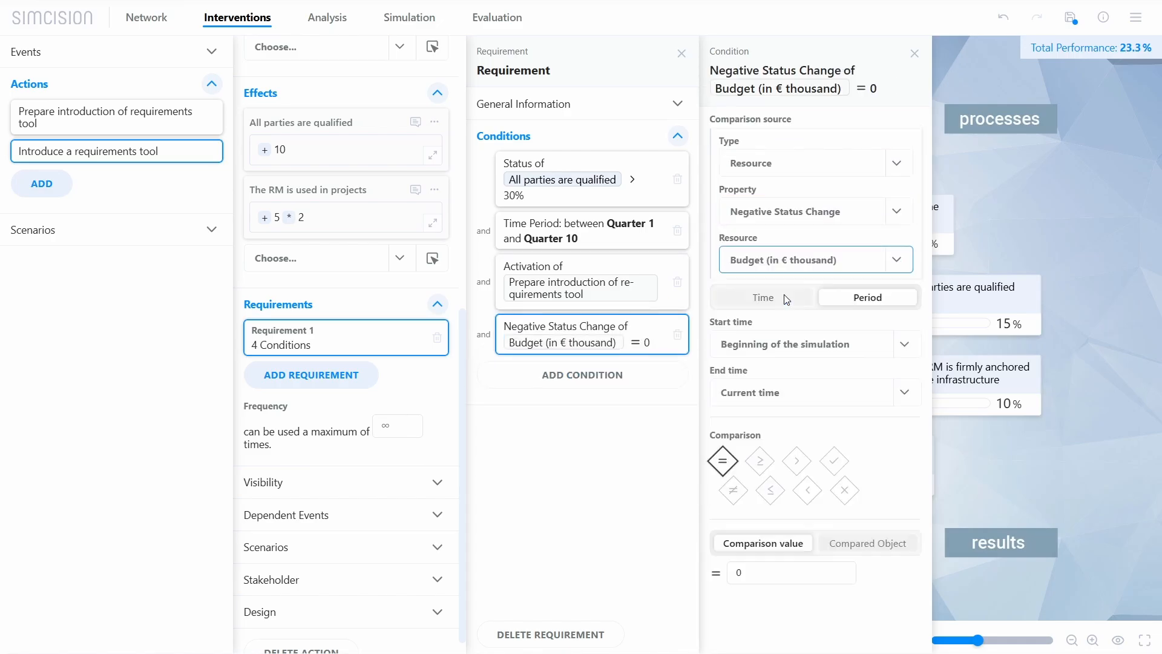
{"action": "left_click", "coordinate": [796, 461]}
{"action": "left_click", "coordinate": [735, 572]}
{"action": "type", "text": "5"}
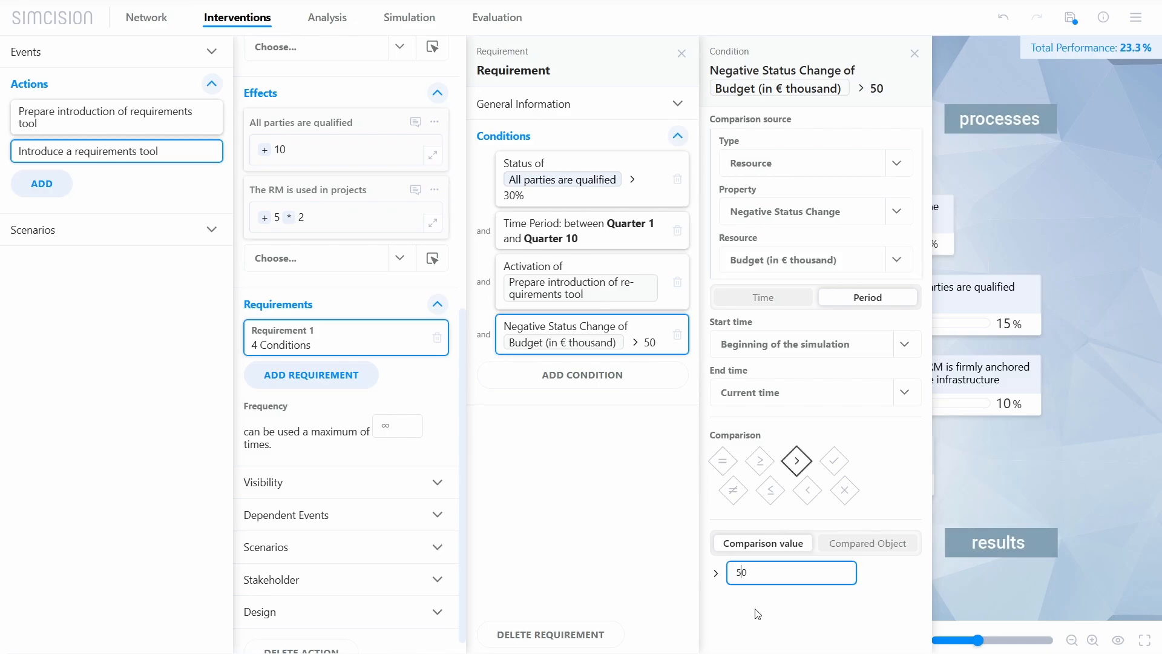
{"action": "type", "text": "0"}
Step: Set the budget condition's period to start 3 quarters before the current time and close the condition
{"action": "left_click", "coordinate": [824, 342]}
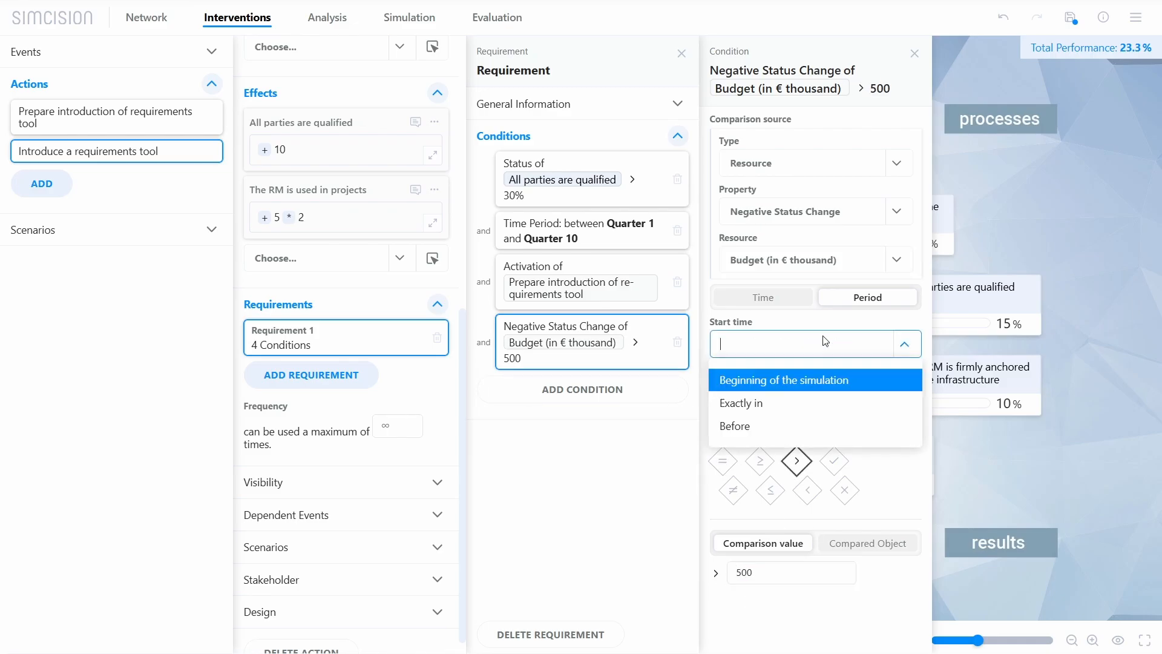
{"action": "left_click", "coordinate": [802, 422]}
{"action": "type", "text": "3"}
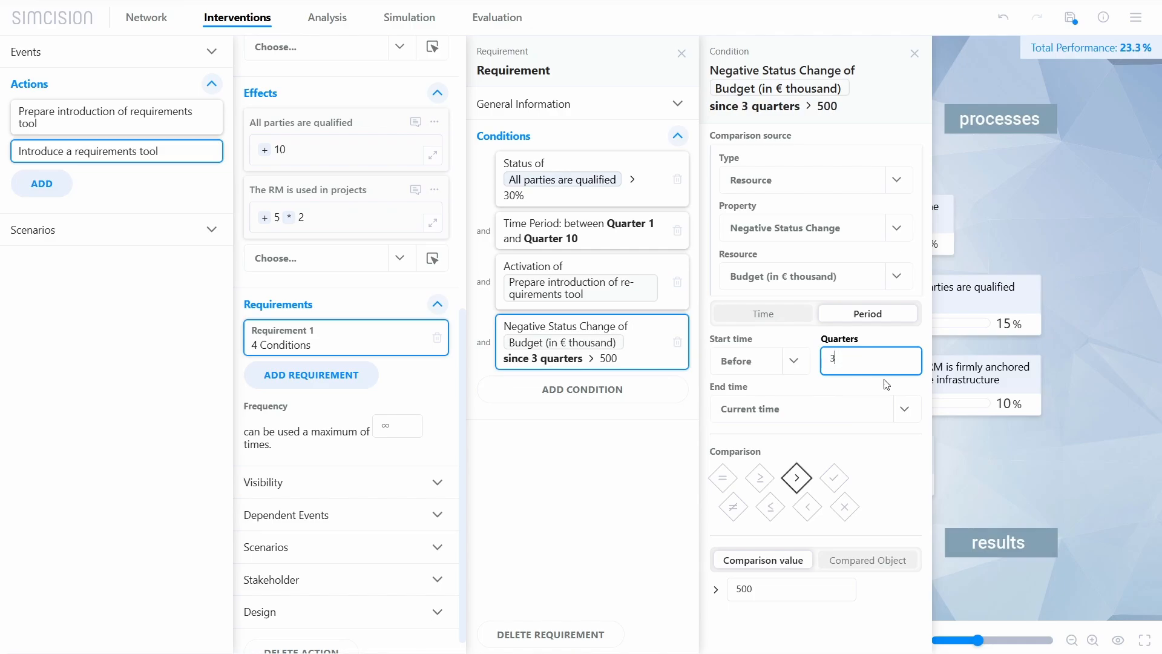
{"action": "left_click", "coordinate": [908, 384]}
{"action": "left_click", "coordinate": [875, 606]}
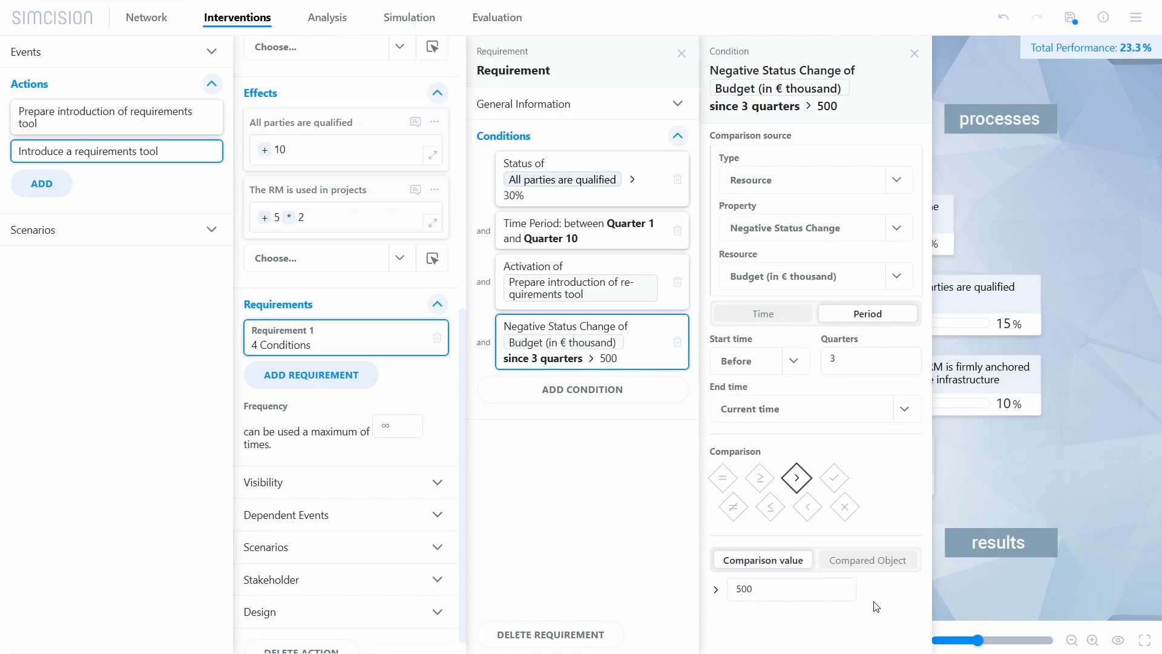
{"action": "left_click", "coordinate": [690, 567]}
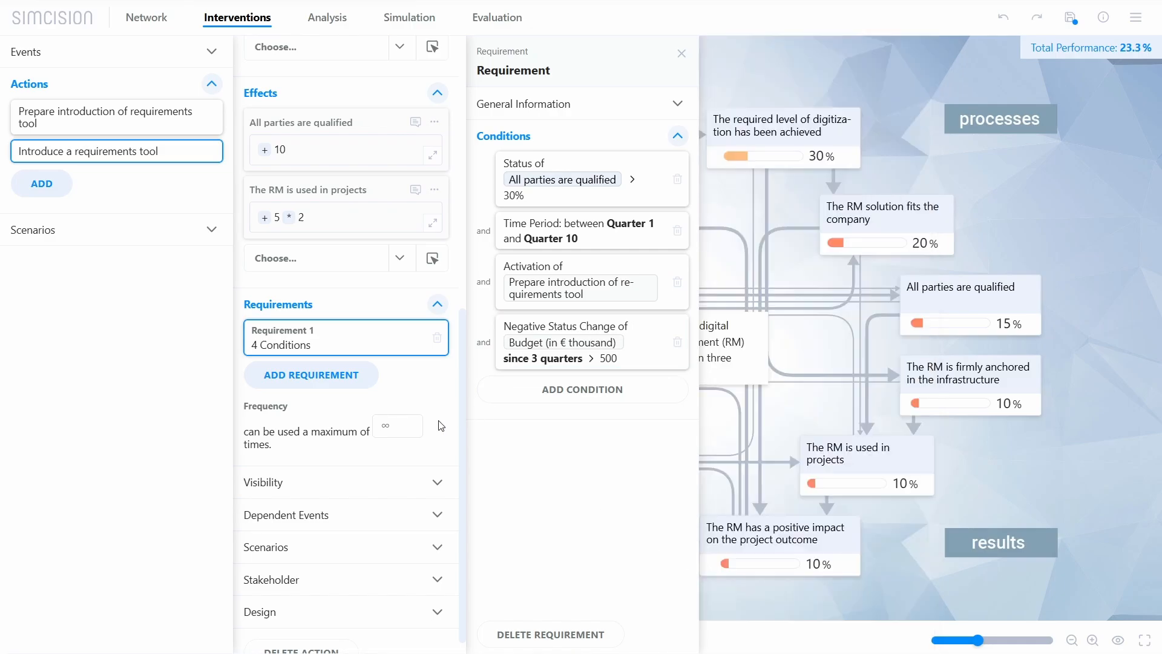
Step: Limit the action to a maximum of 5 uses and hide it if its requirements are not fulfilled
{"action": "left_click", "coordinate": [400, 427]}
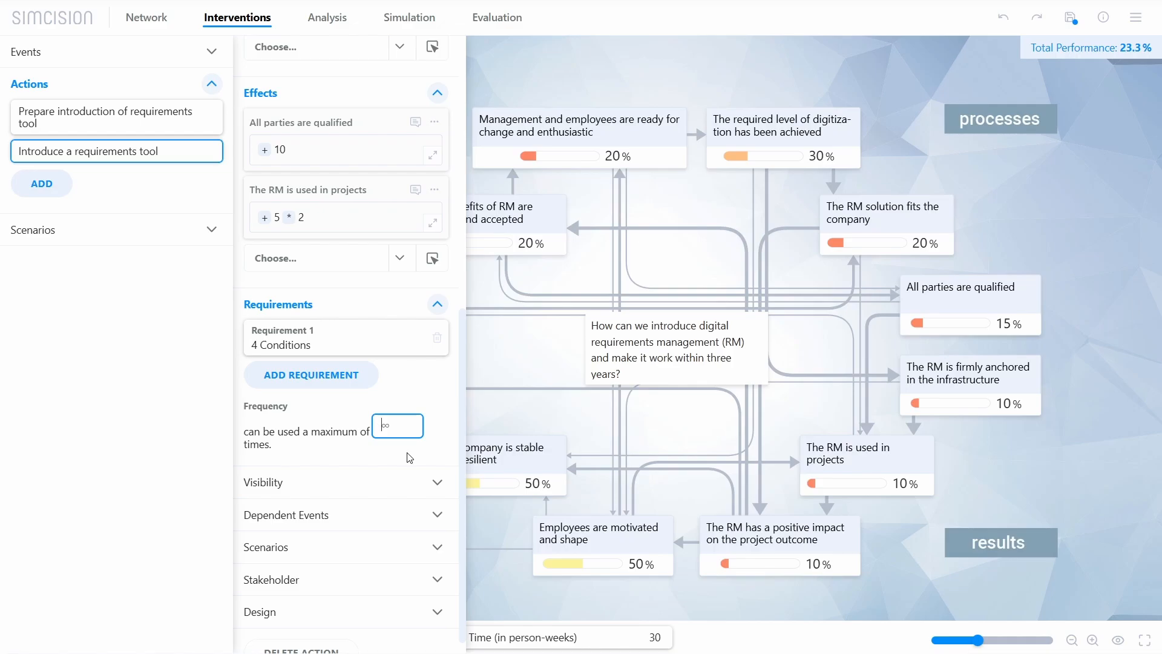
{"action": "type", "text": "5"}
{"action": "left_click", "coordinate": [410, 459]}
{"action": "scroll", "coordinate": [409, 454], "scroll_direction": "down", "scroll_amount": 1}
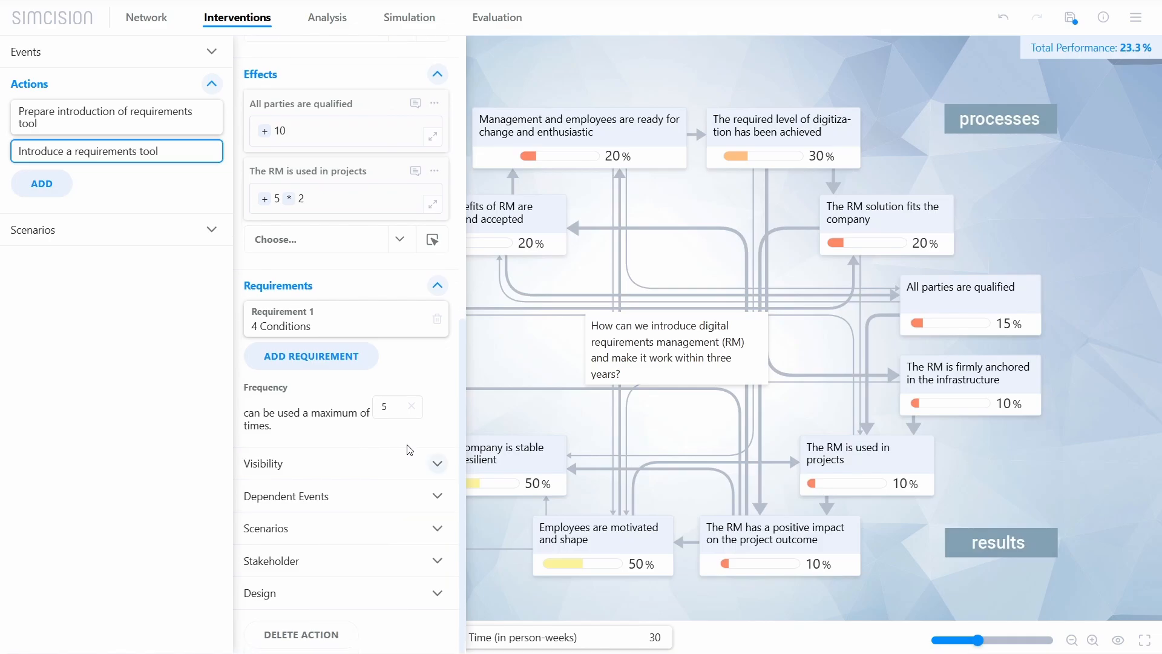
{"action": "left_click", "coordinate": [385, 467]}
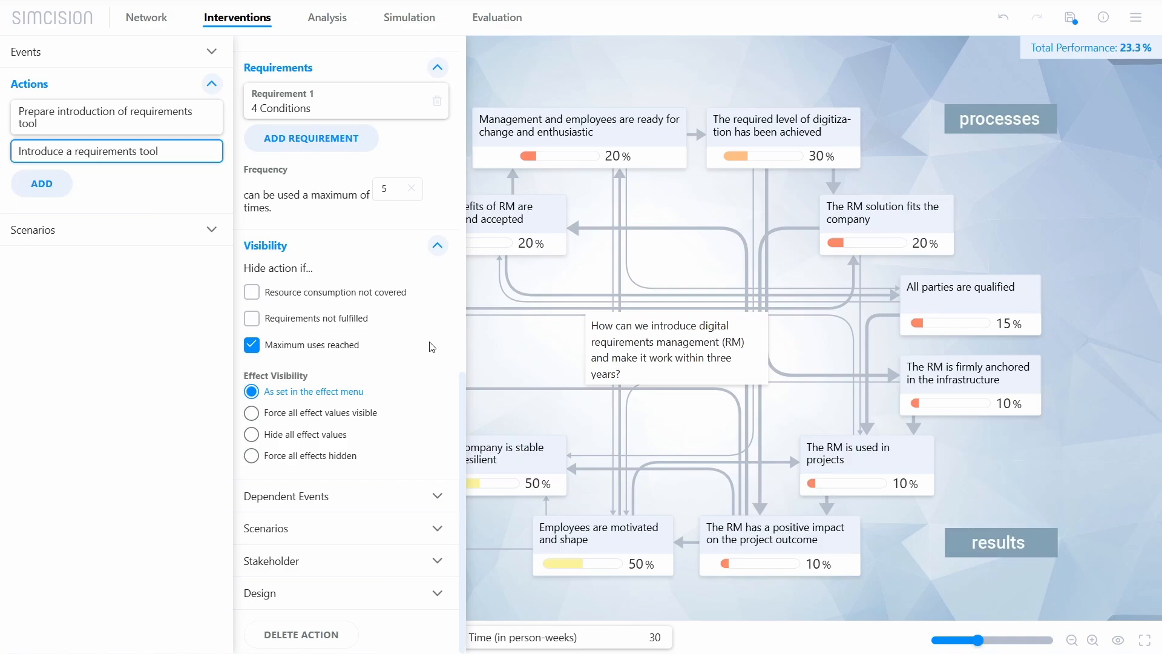
{"action": "left_click", "coordinate": [321, 323]}
Step: Add the toolbox photo as the action's design image and set it to Cut to size
{"action": "left_click", "coordinate": [366, 593]}
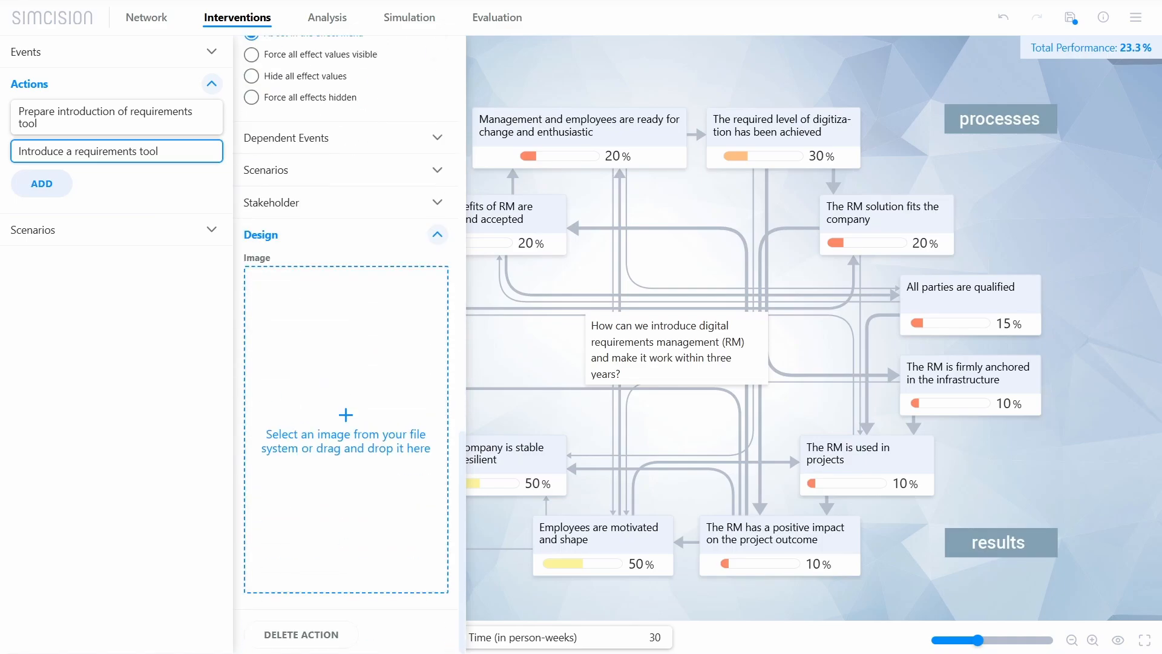
{"action": "left_click_drag", "start_coordinate": [478, 339], "coordinate": [383, 335]}
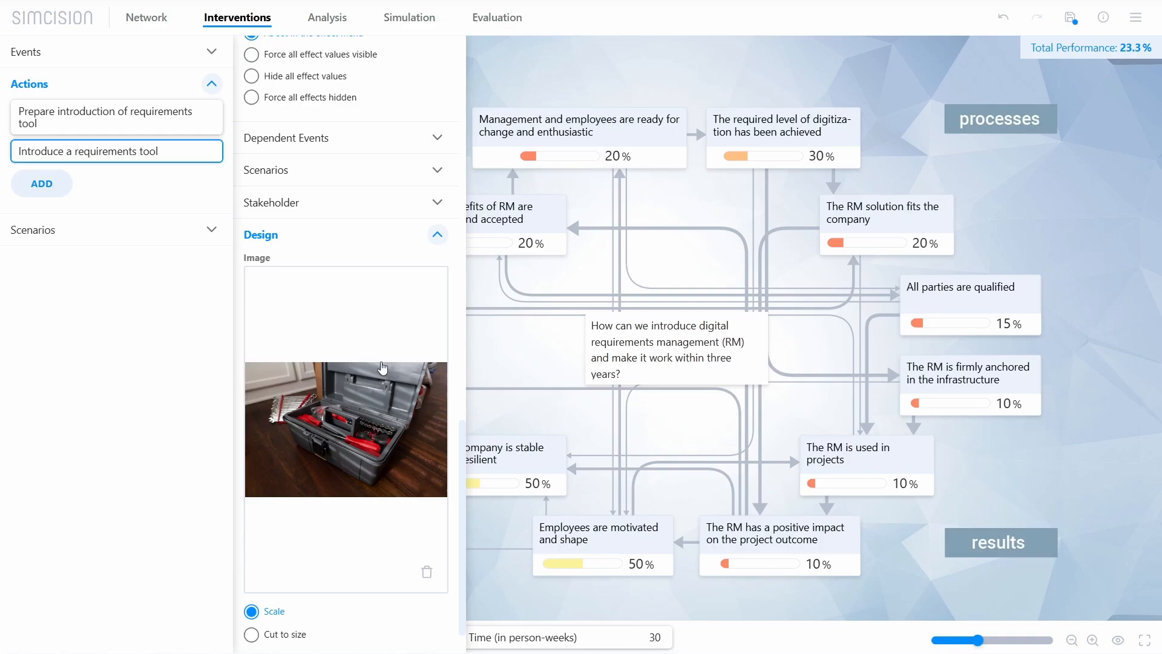
{"action": "left_click", "coordinate": [292, 632]}
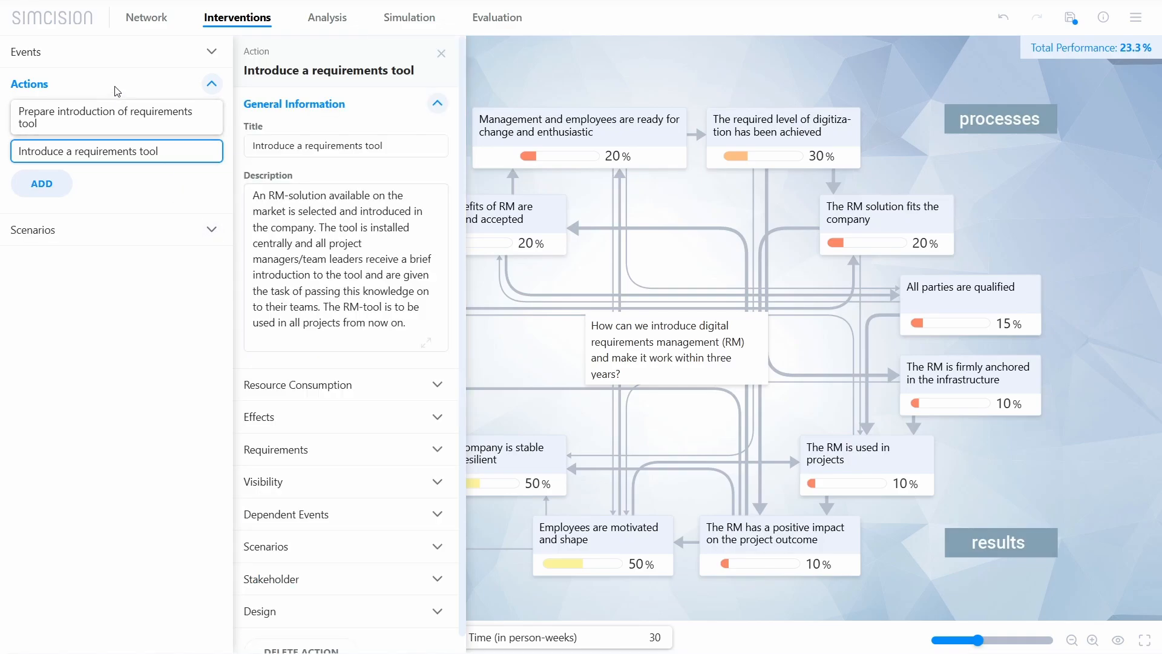
Step: Create an event titled "Update of the requirements tool" with a description of the new major version, its usability and workflow changes, and required employee training
{"action": "left_click", "coordinate": [118, 86]}
{"action": "left_click", "coordinate": [119, 56]}
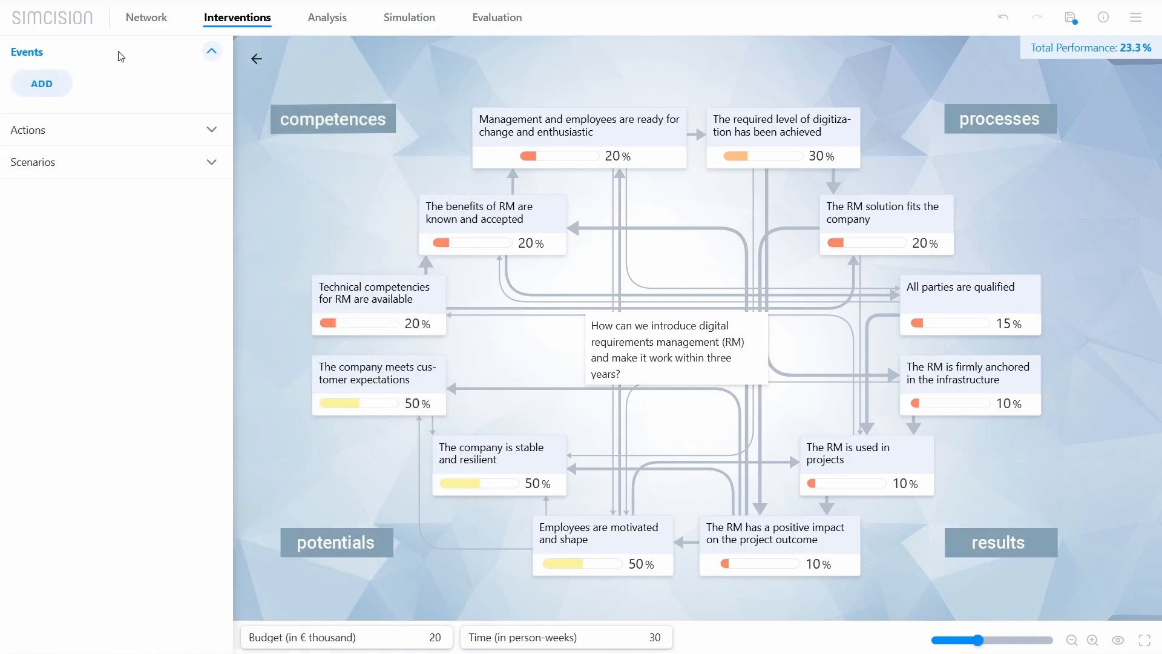
{"action": "left_click", "coordinate": [54, 86]}
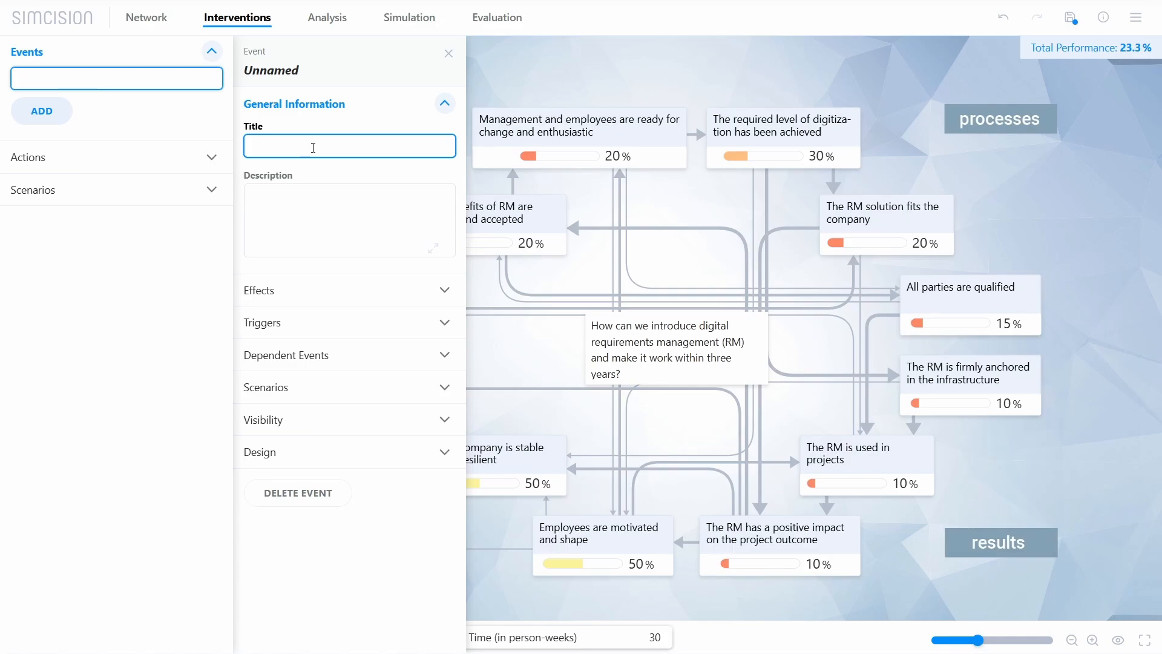
{"action": "type", "text": "Update"}
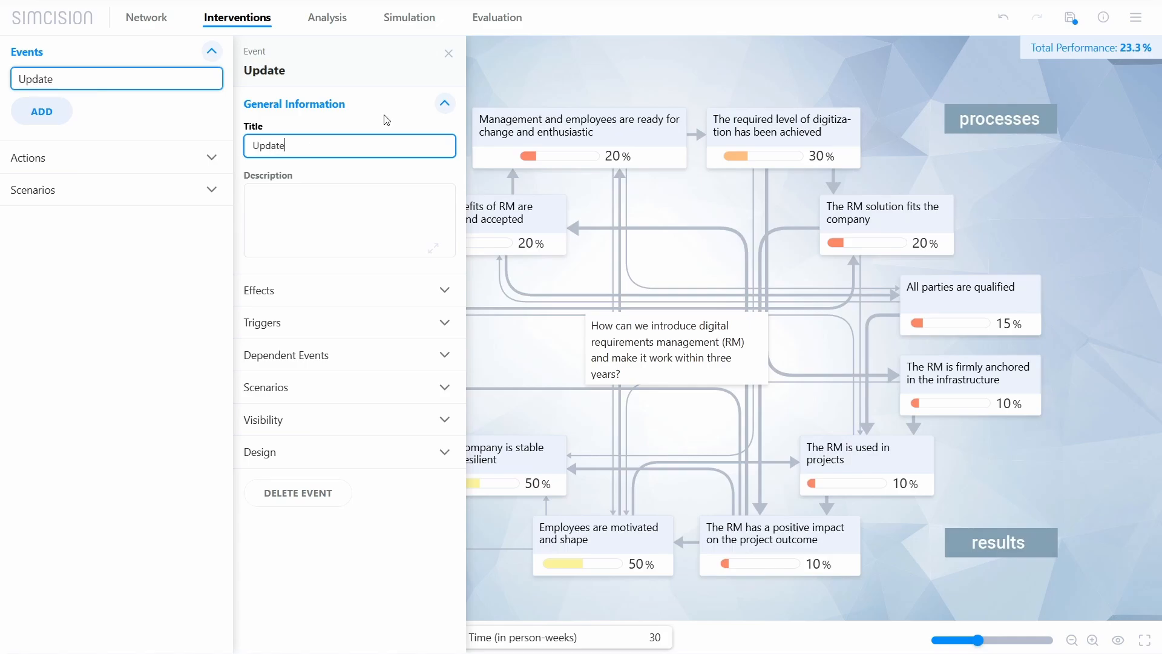
{"action": "type", "text": " of the requirements tool"}
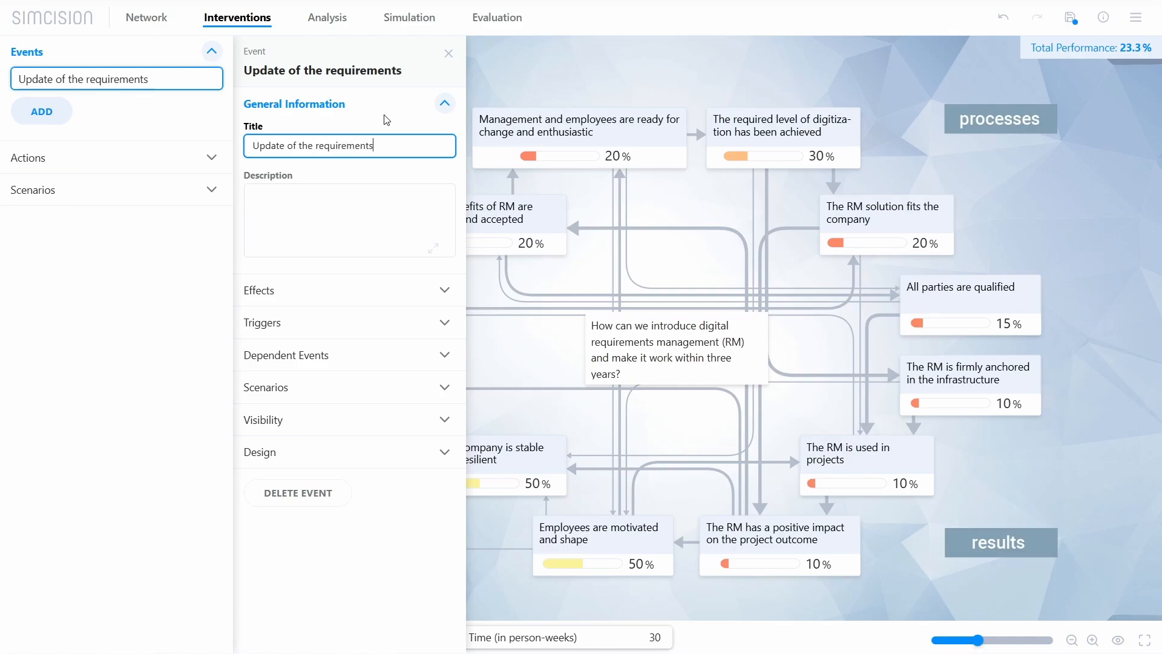
{"action": "left_click", "coordinate": [365, 209]}
{"action": "type", "text": "The tool implemented for the requirements process has been updated to a new major version, adding in a few key usability changes and different workflows. The employees will need new training on the latest version."}
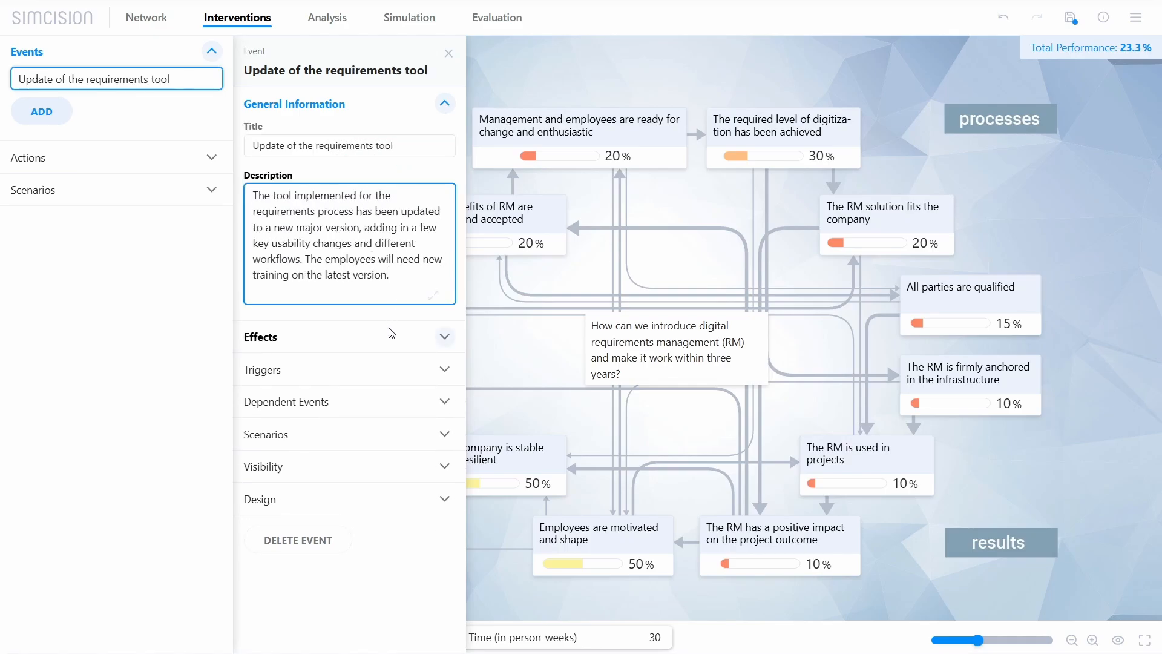
Step: Give the event effects of -5 on "All parties are qualified" and -2 on "The RM is used in projects"
{"action": "left_click", "coordinate": [389, 343]}
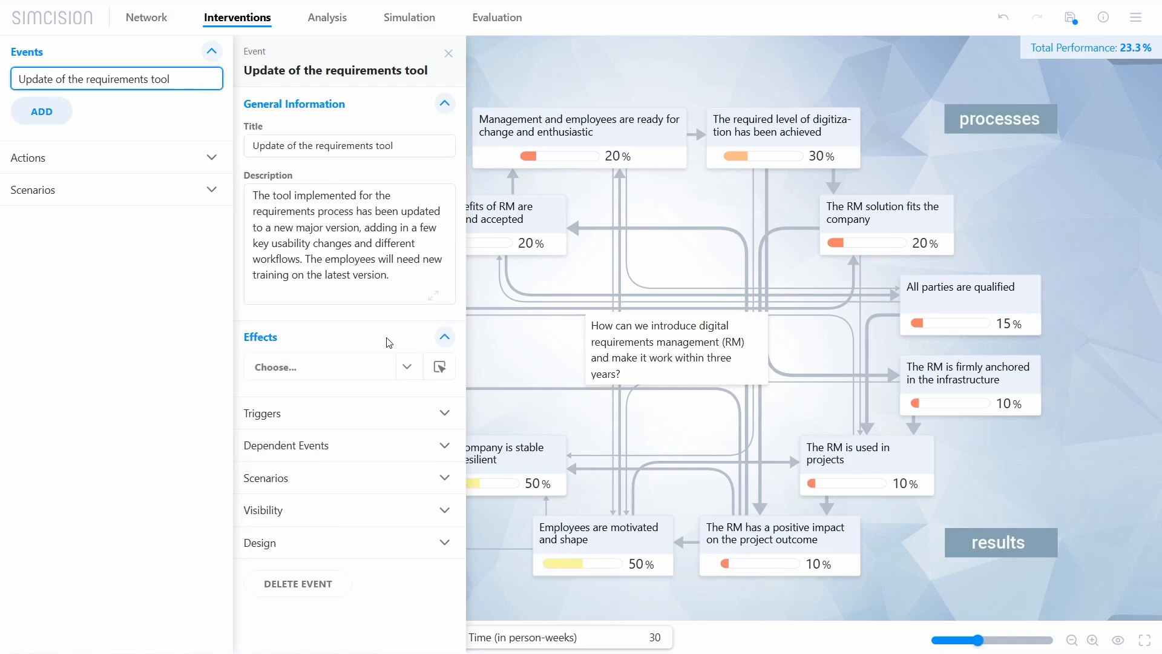
{"action": "left_click", "coordinate": [353, 370]}
{"action": "type", "text": "all"}
{"action": "left_click", "coordinate": [342, 423]}
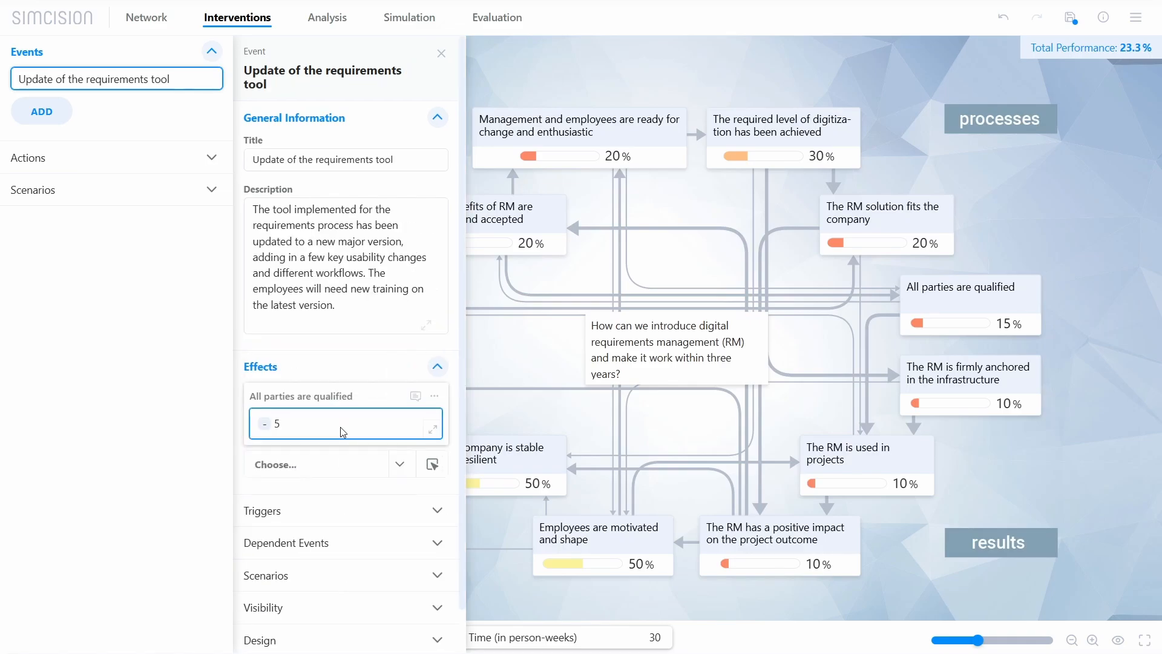
{"action": "left_click", "coordinate": [353, 465]}
{"action": "type", "text": "the requirem"}
{"action": "left_click", "coordinate": [321, 371]}
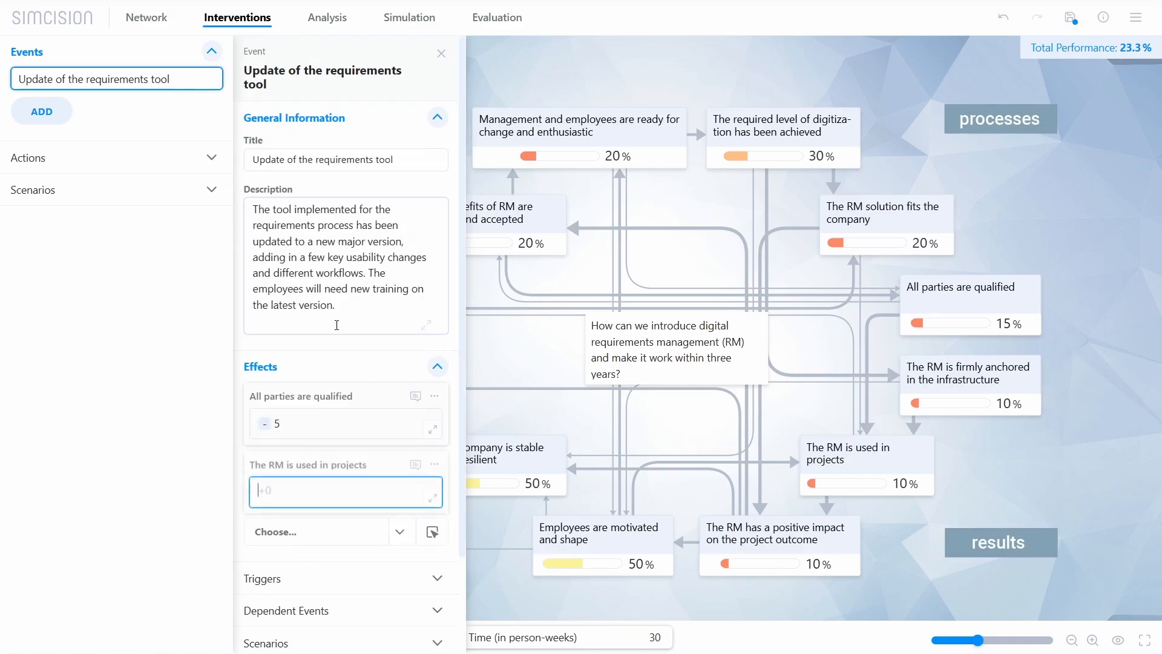
{"action": "type", "text": "2"}
{"action": "left_click", "coordinate": [359, 562]}
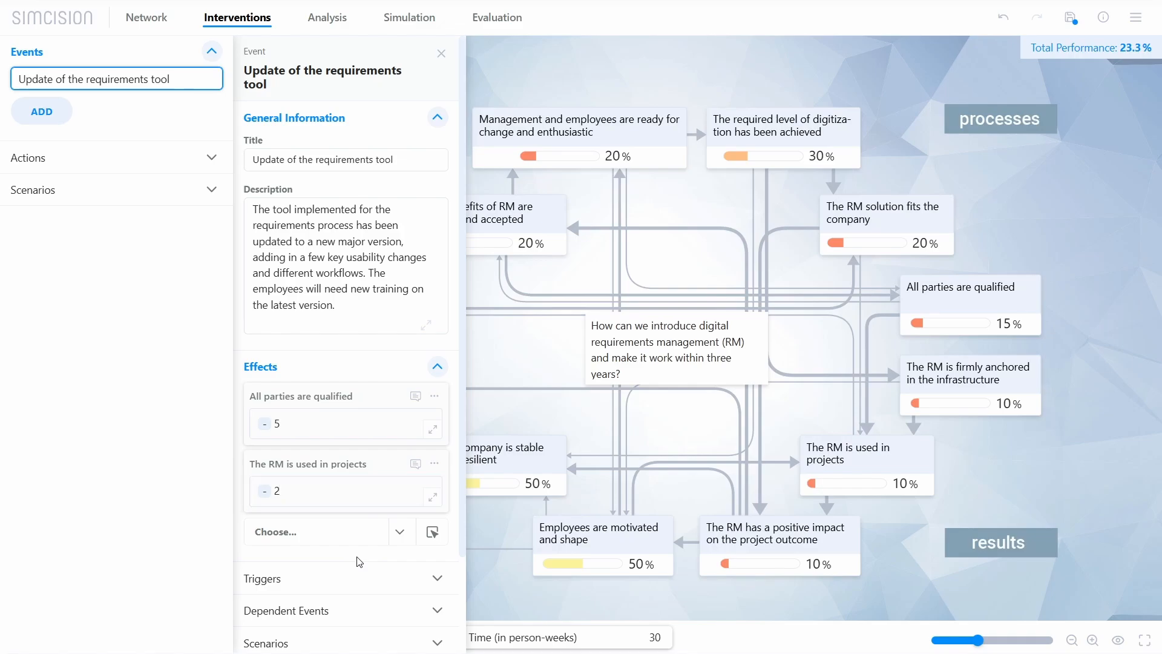
Step: Add a trigger to the event "Update of the requirements tool"
{"action": "left_click", "coordinate": [359, 578]}
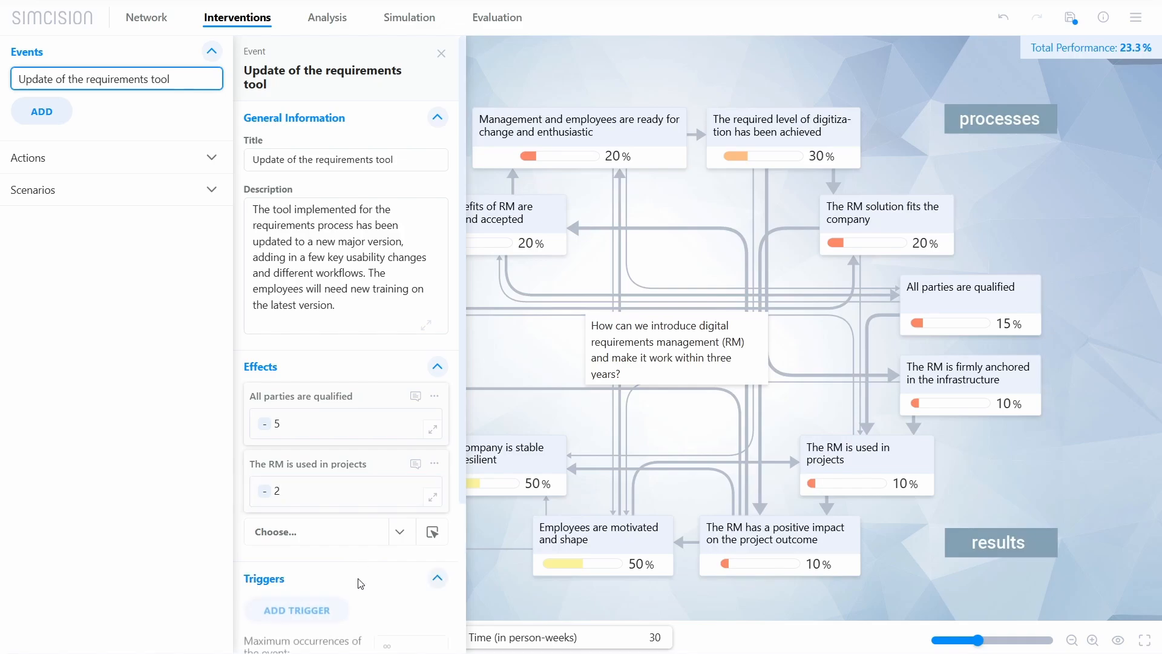
{"action": "scroll", "coordinate": [363, 551], "scroll_direction": "down", "scroll_amount": 3}
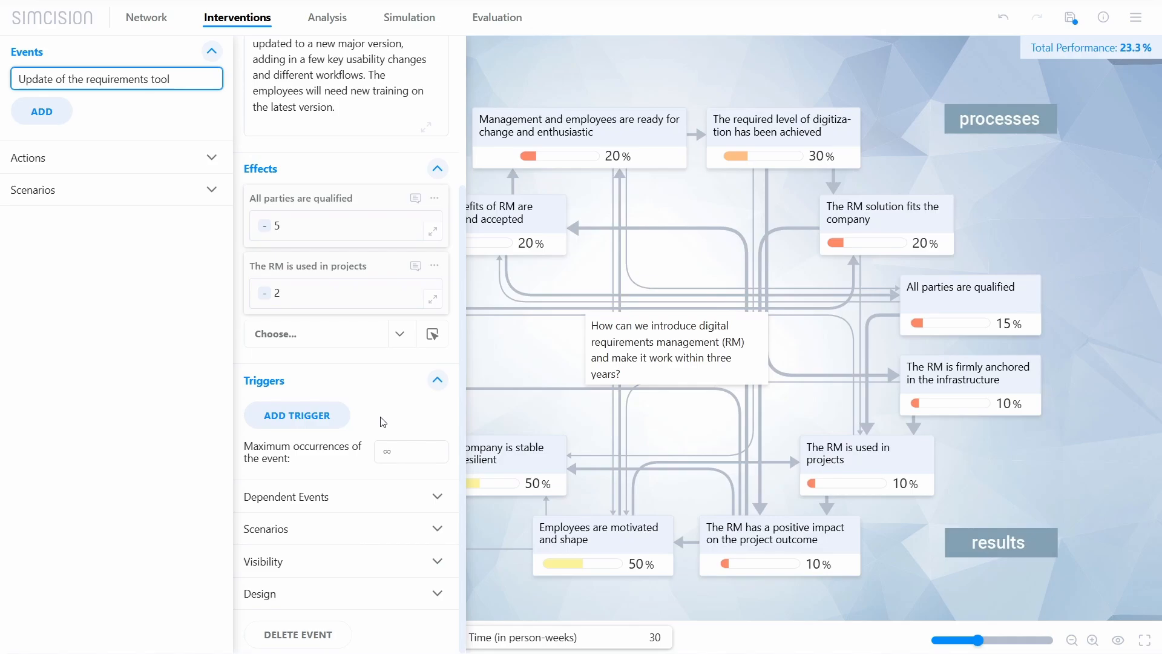
{"action": "left_click", "coordinate": [322, 416]}
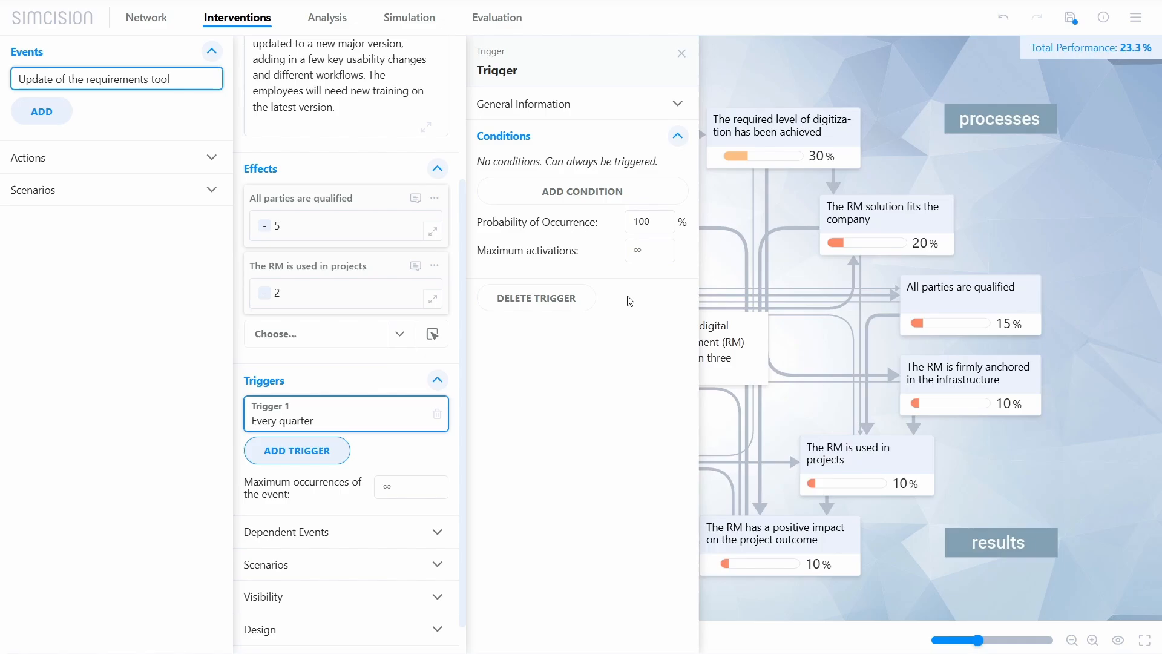
Step: Try a 30 % probability of occurrence and a maximum of 4 activations for the trigger, restoring the probability to 100 %
{"action": "left_click", "coordinate": [643, 222]}
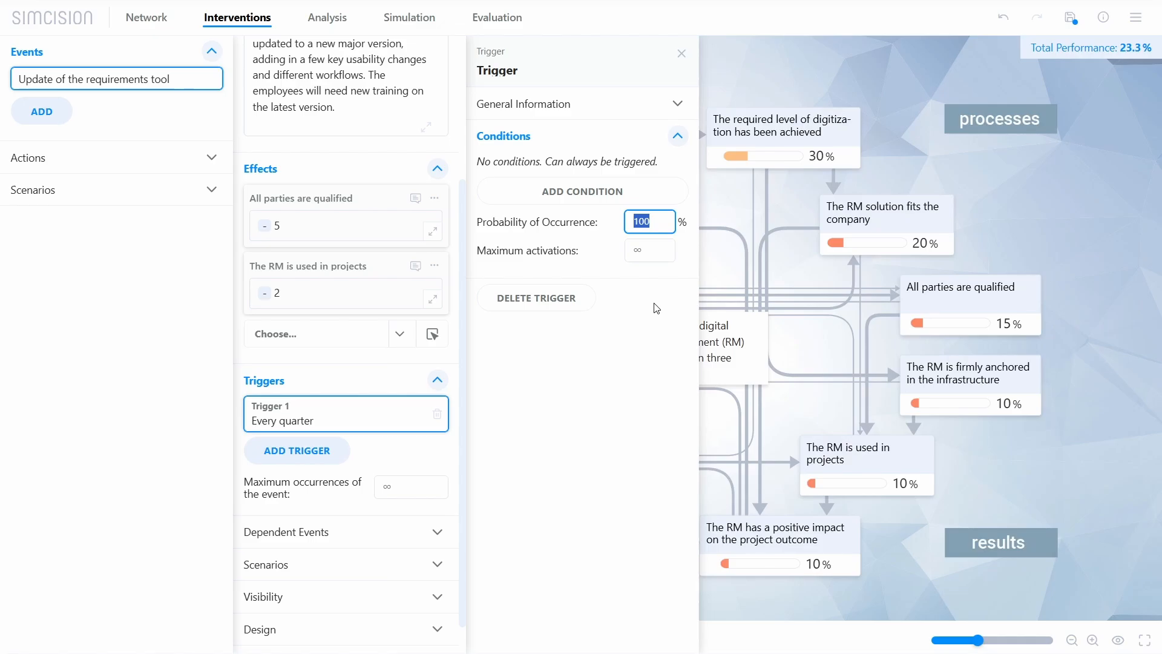
{"action": "type", "text": "30"}
{"action": "key", "text": "ctrl+a"}
{"action": "type", "text": "100"}
{"action": "left_click", "coordinate": [649, 332]}
{"action": "left_click", "coordinate": [647, 251]}
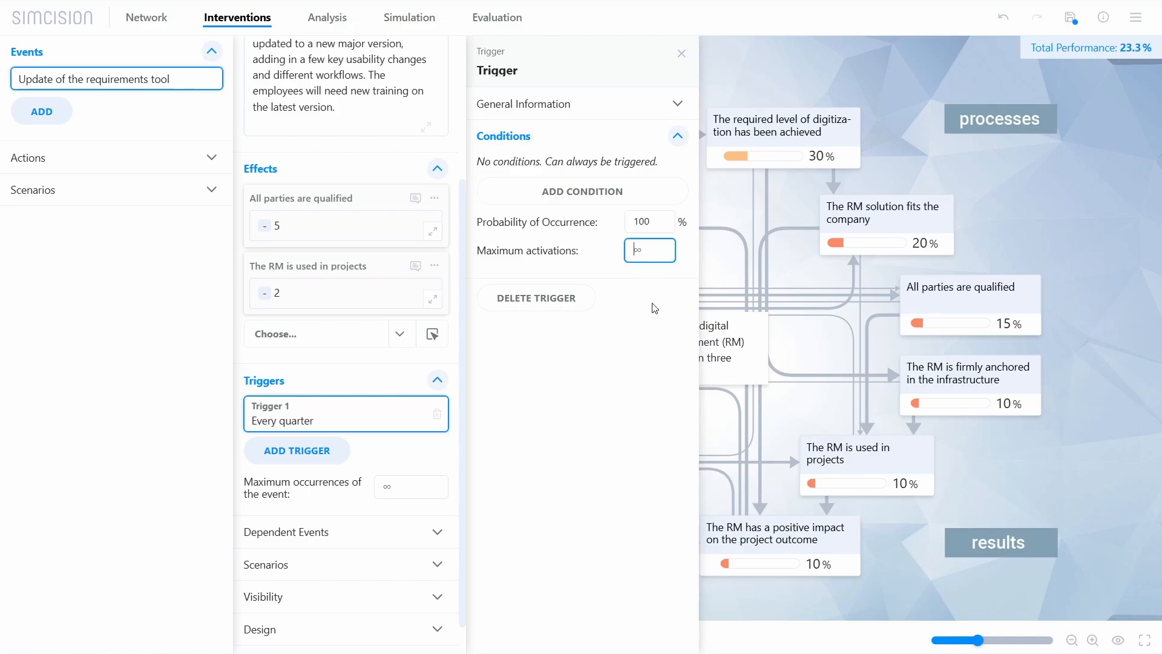
{"action": "type", "text": "4"}
{"action": "left_click", "coordinate": [664, 249]}
{"action": "left_click", "coordinate": [404, 474]}
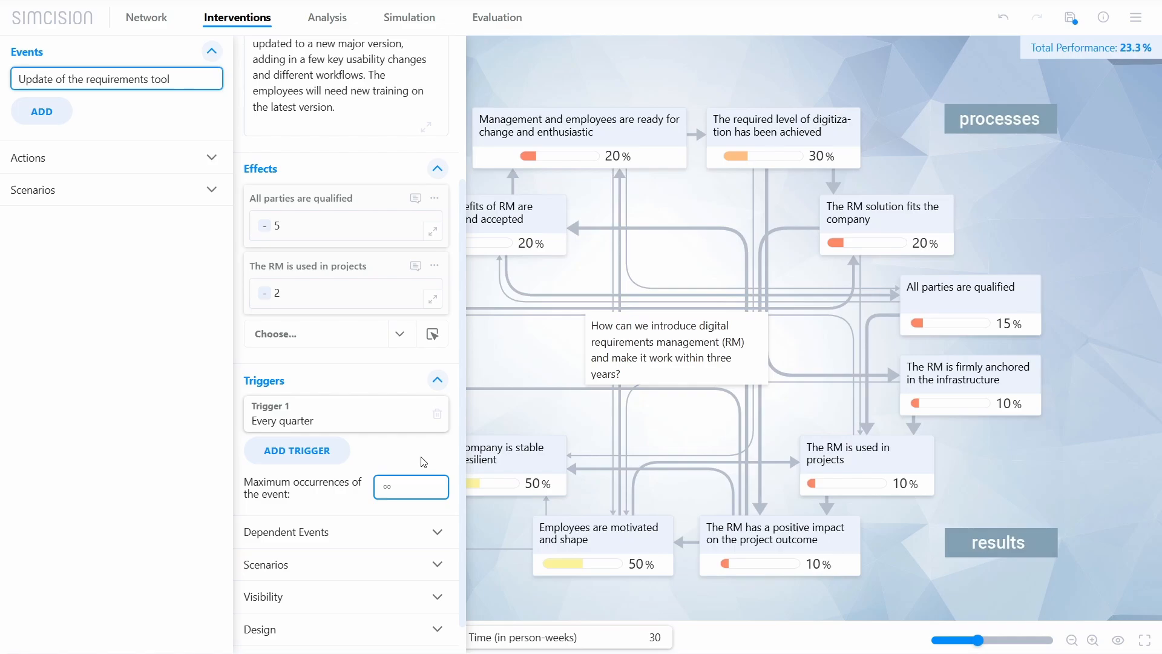
Step: Add a condition to Trigger 1 so that the event occurs at the point of time Quarter 1
{"action": "left_click", "coordinate": [379, 411]}
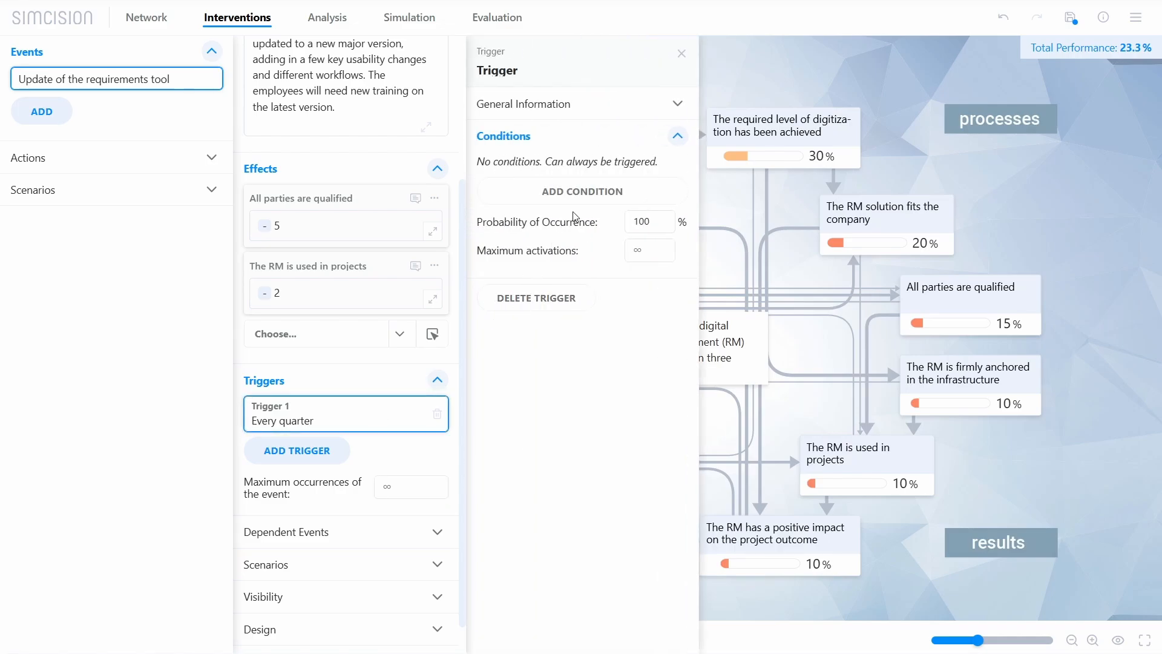
{"action": "left_click", "coordinate": [671, 192]}
{"action": "left_click", "coordinate": [793, 144]}
{"action": "left_click", "coordinate": [791, 177]}
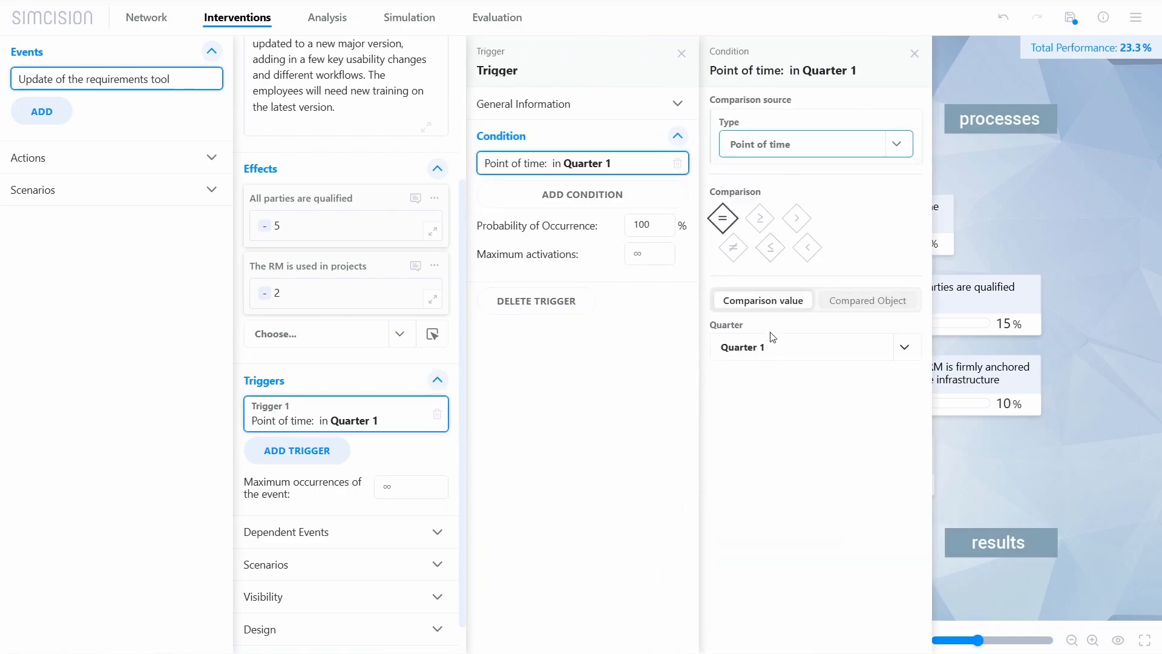
{"action": "left_click", "coordinate": [649, 225]}
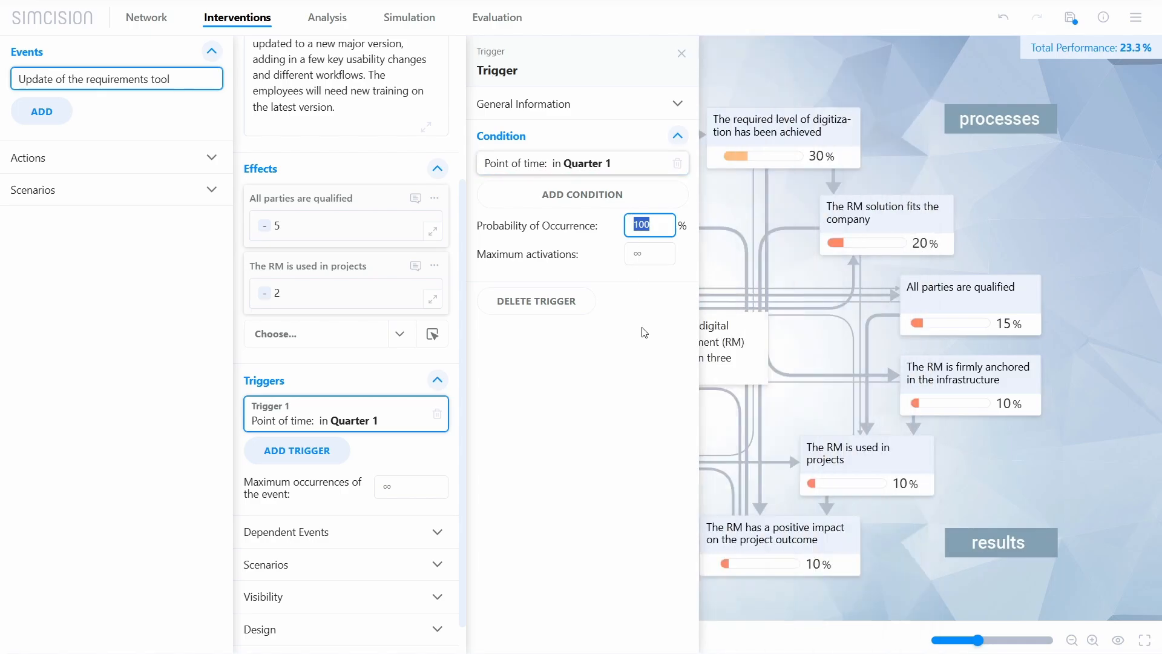
Step: Create and start a free simulation, then acknowledge the notice for the event "Update of the requirements tool"
{"action": "left_click", "coordinate": [410, 17]}
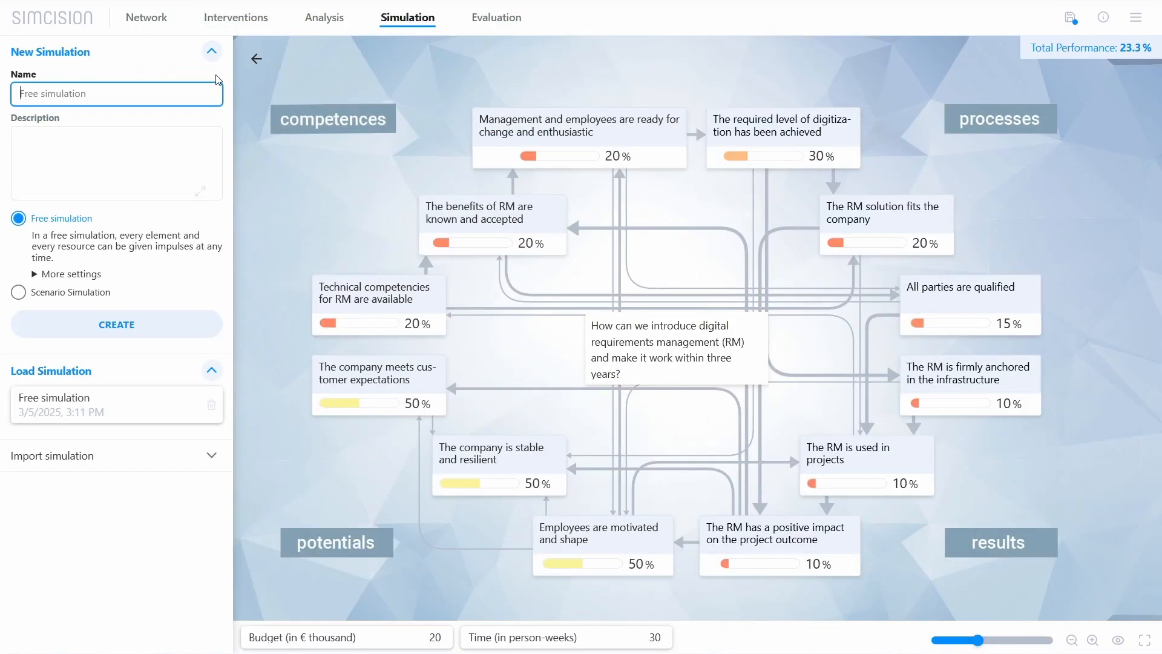
{"action": "left_click", "coordinate": [169, 333]}
{"action": "left_click", "coordinate": [57, 121]}
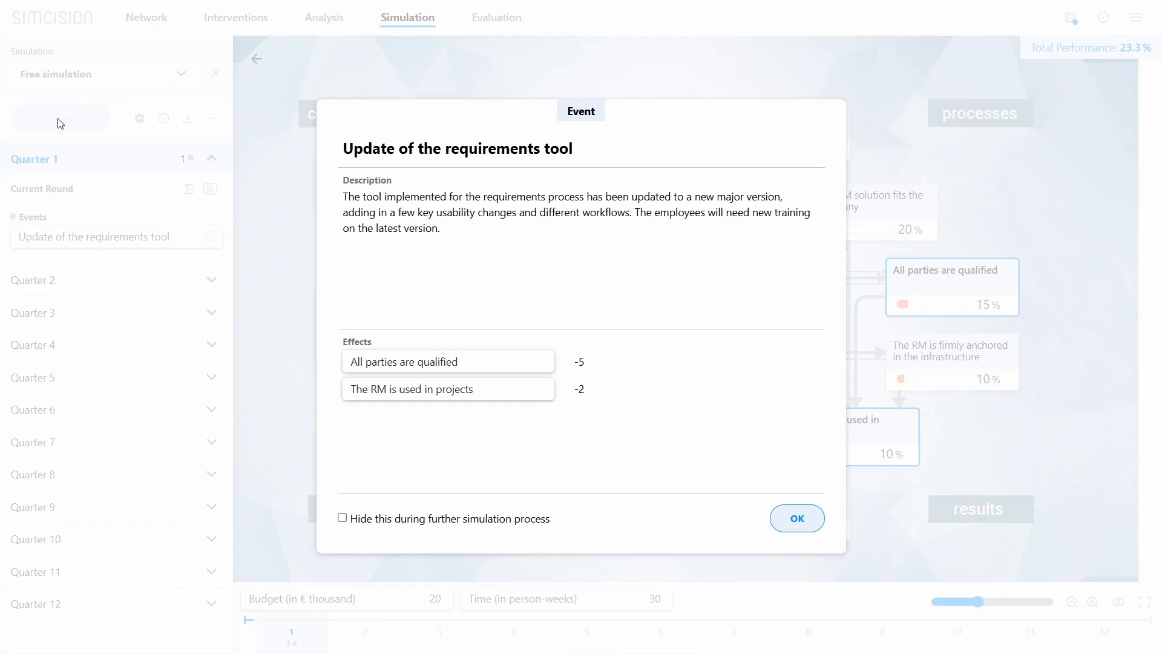
{"action": "left_click", "coordinate": [796, 519]}
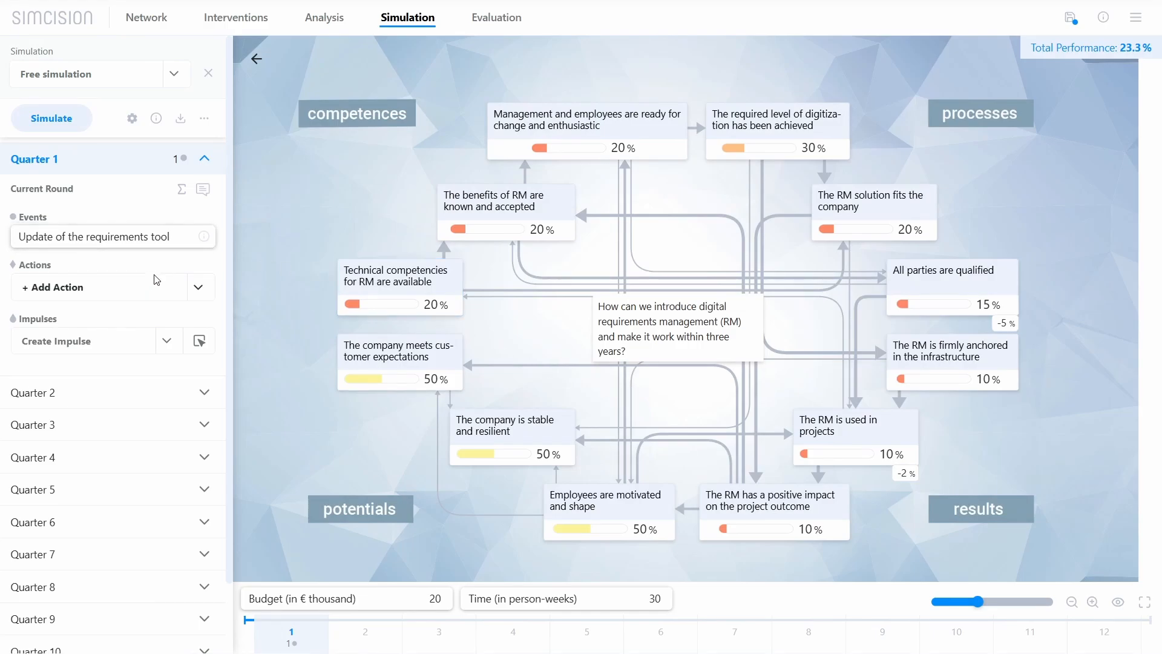
Step: Make the event "Update of the requirements tool" not visible in simulation
{"action": "left_click", "coordinate": [203, 236]}
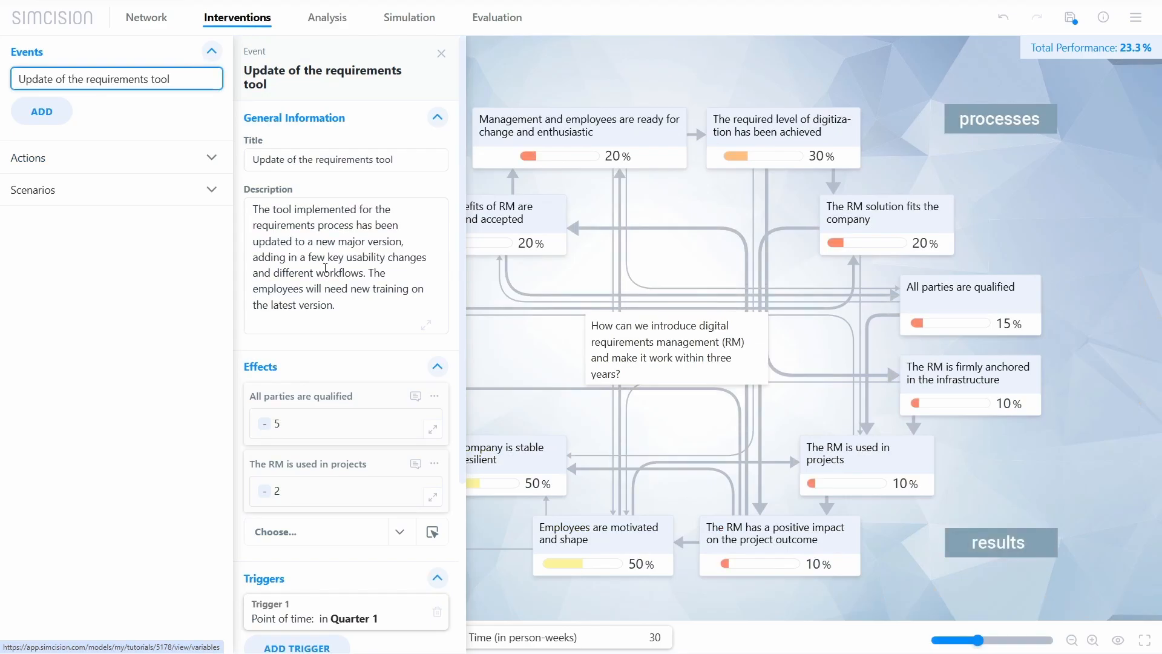
{"action": "scroll", "coordinate": [372, 358], "scroll_direction": "down", "scroll_amount": 4}
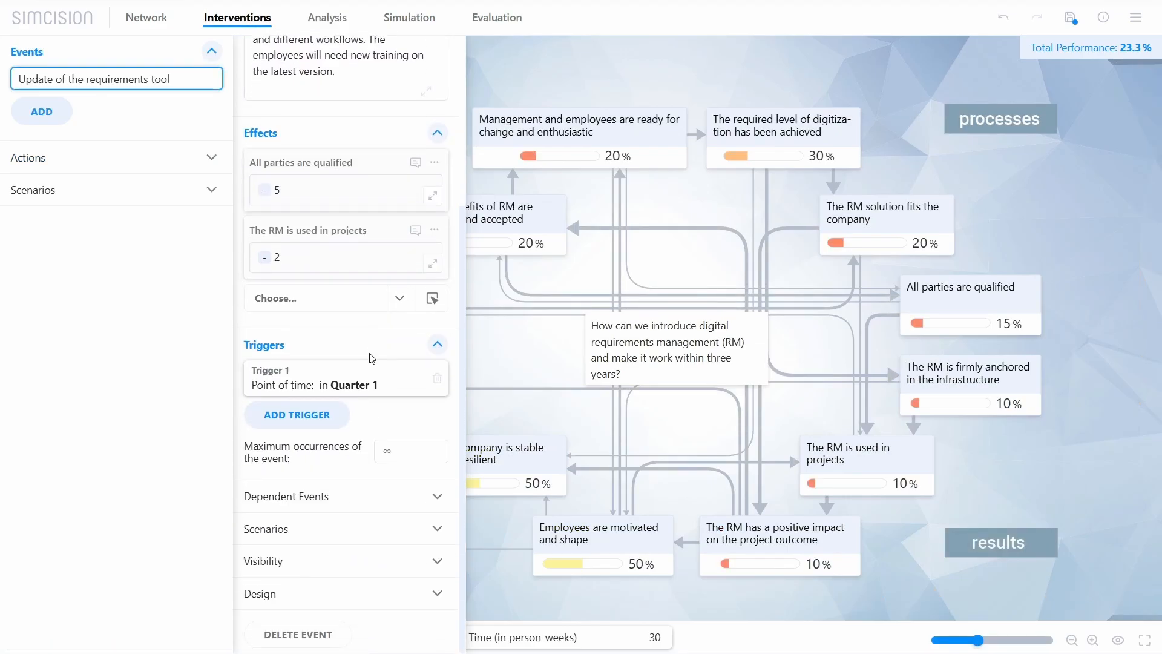
{"action": "left_click", "coordinate": [332, 561]}
{"action": "scroll", "coordinate": [339, 562], "scroll_direction": "down", "scroll_amount": 3}
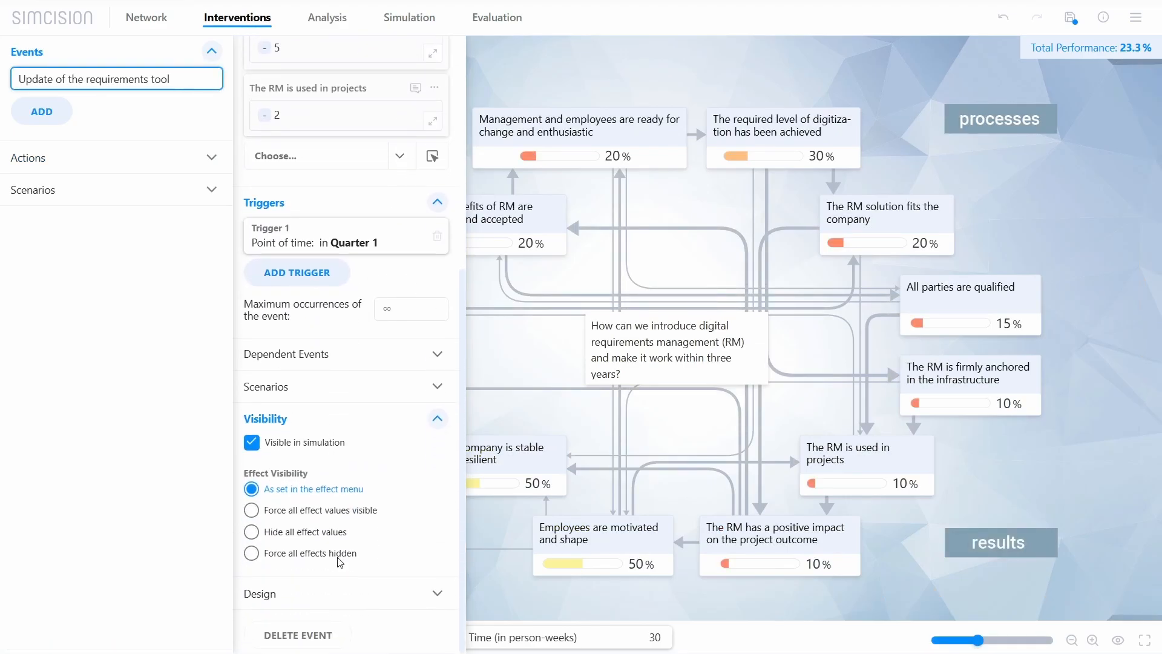
{"action": "left_click", "coordinate": [294, 447]}
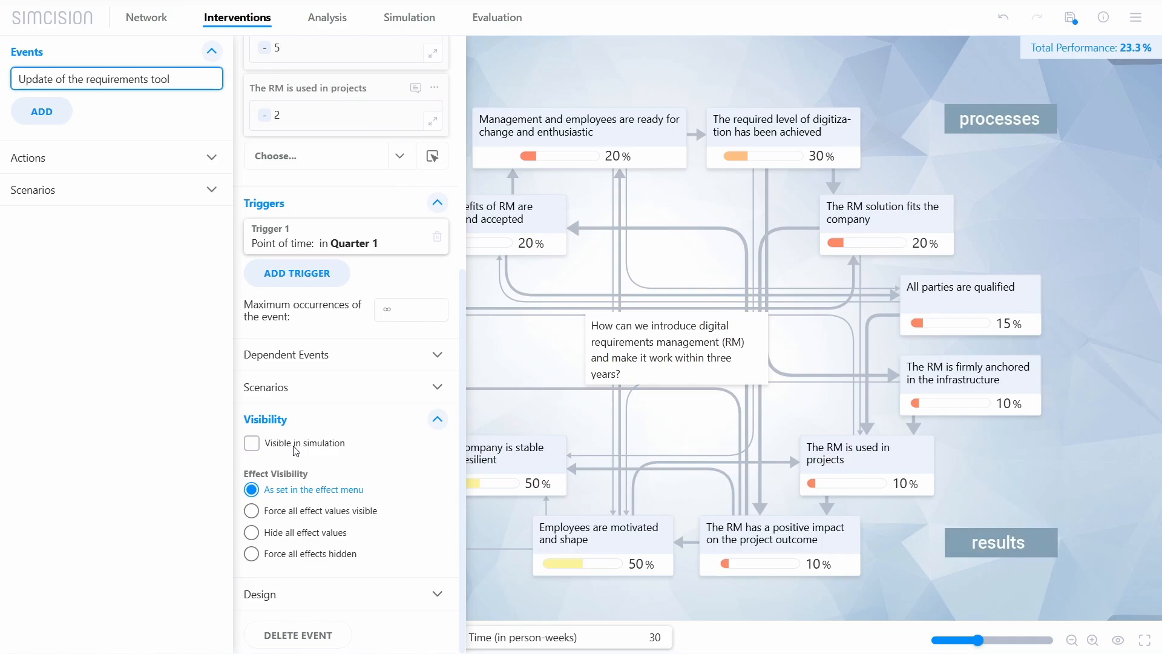
Step: Open the Standard scenario and examine its assigned events and actions
{"action": "scroll", "coordinate": [296, 451], "scroll_direction": "up", "scroll_amount": 5}
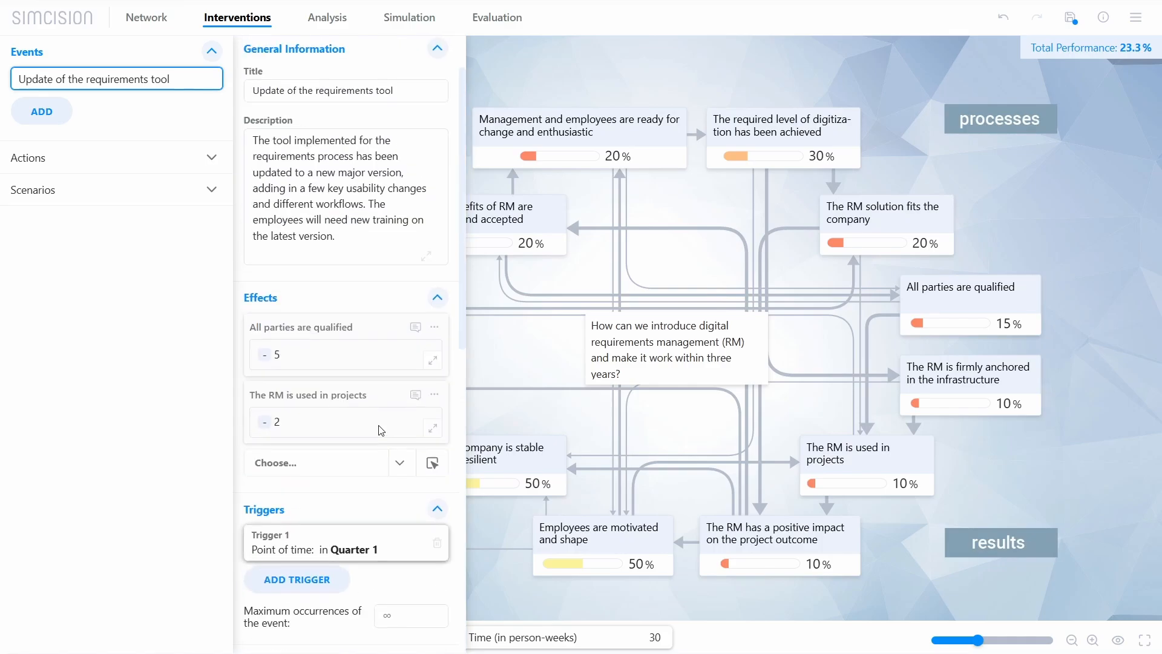
{"action": "left_click", "coordinate": [148, 78]}
{"action": "left_click", "coordinate": [145, 55]}
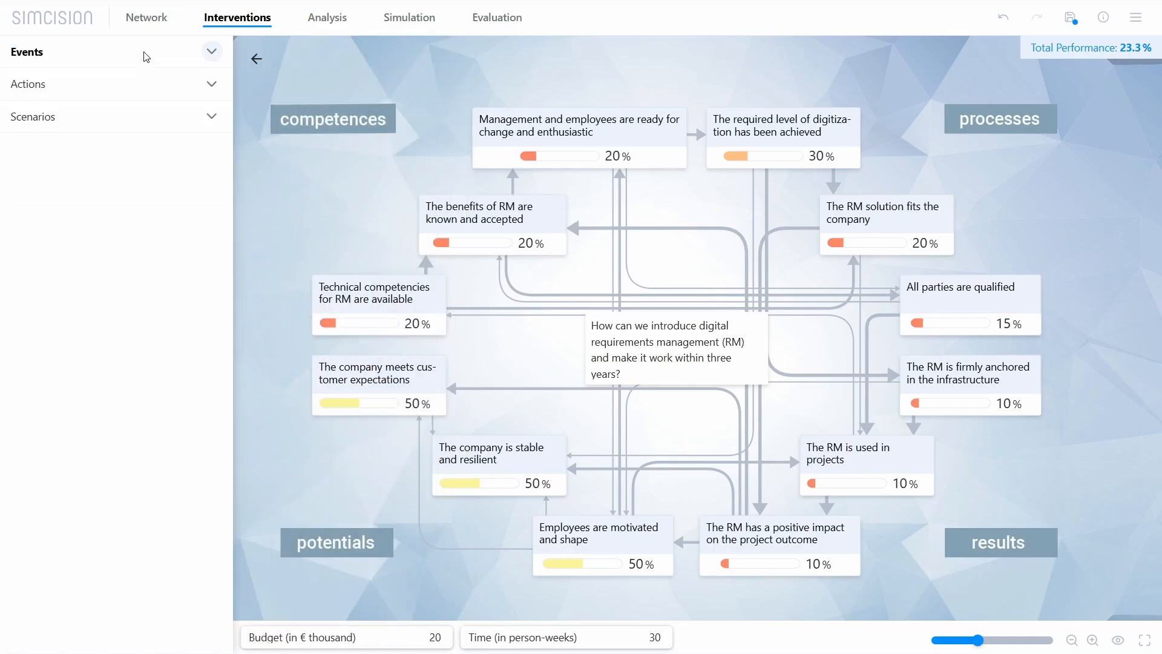
{"action": "left_click", "coordinate": [130, 127]}
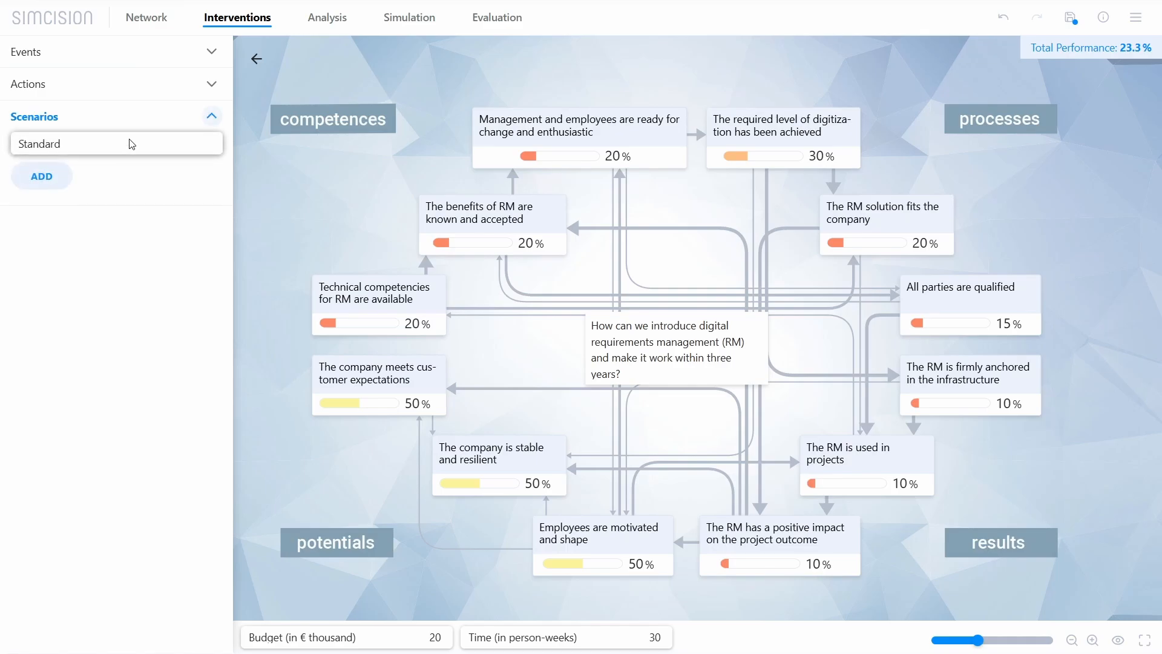
{"action": "left_click", "coordinate": [131, 144]}
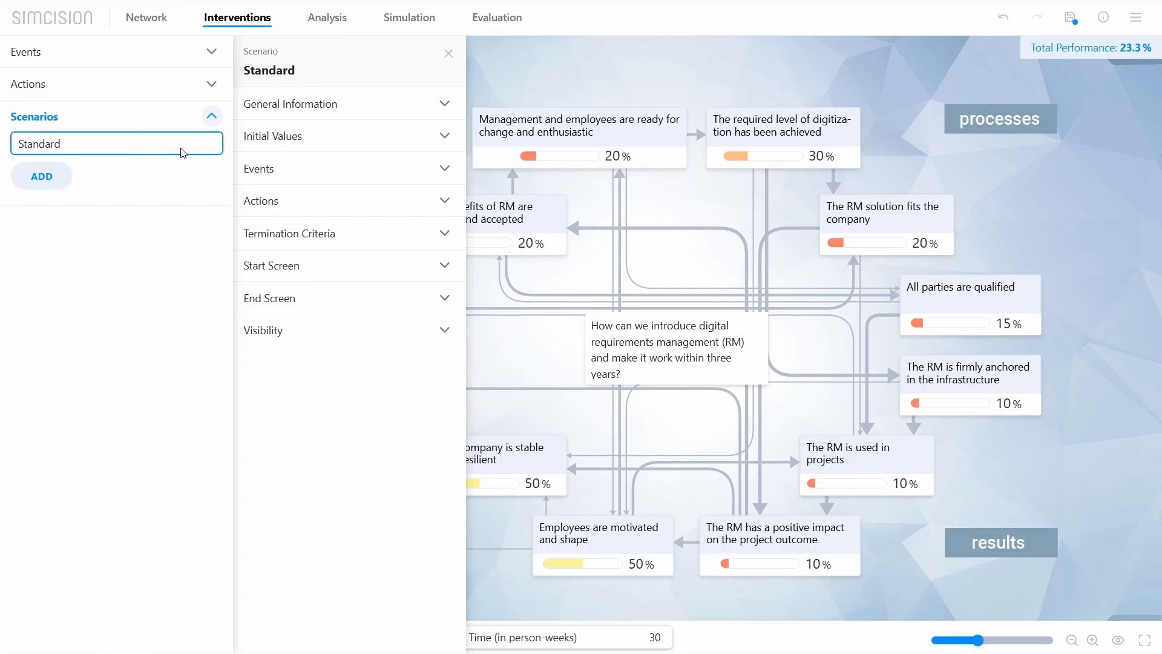
{"action": "left_click", "coordinate": [335, 170]}
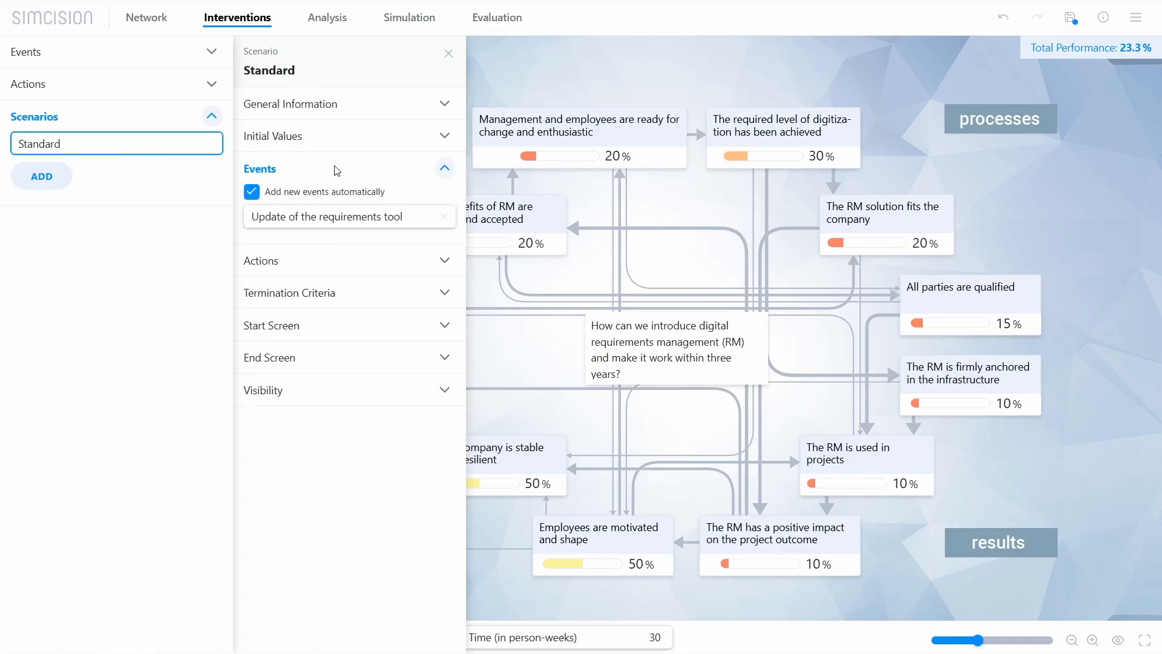
{"action": "left_click", "coordinate": [333, 262]}
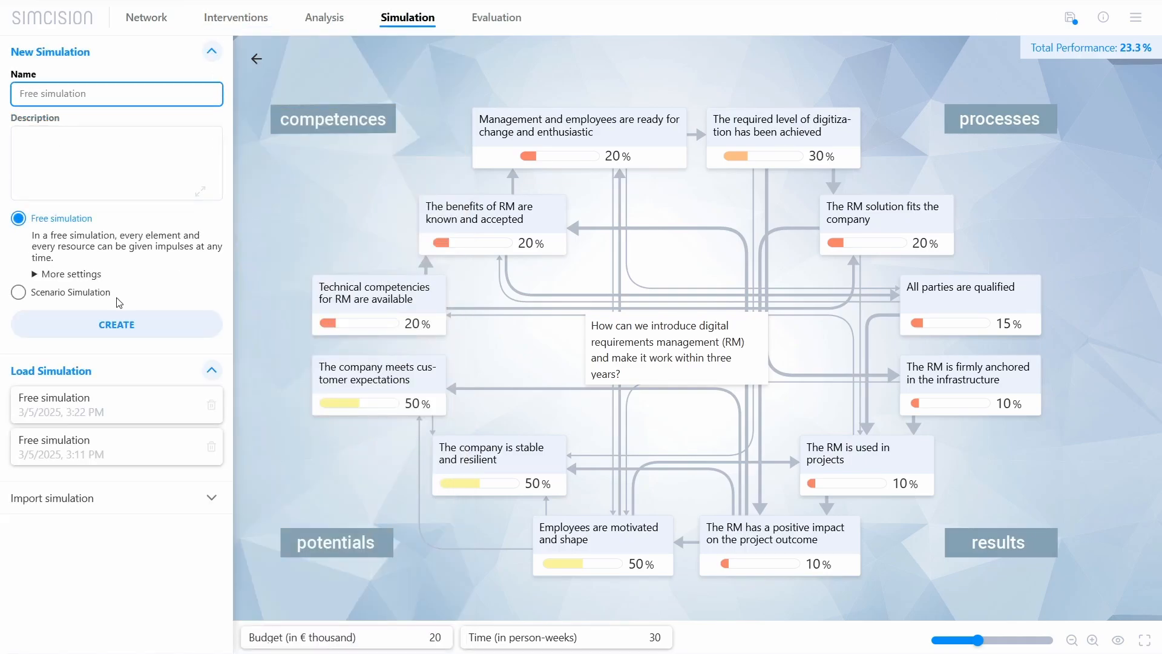
Step: Create a scenario simulation based on the scenario "Introduction of digital RM"
{"action": "left_click", "coordinate": [78, 296]}
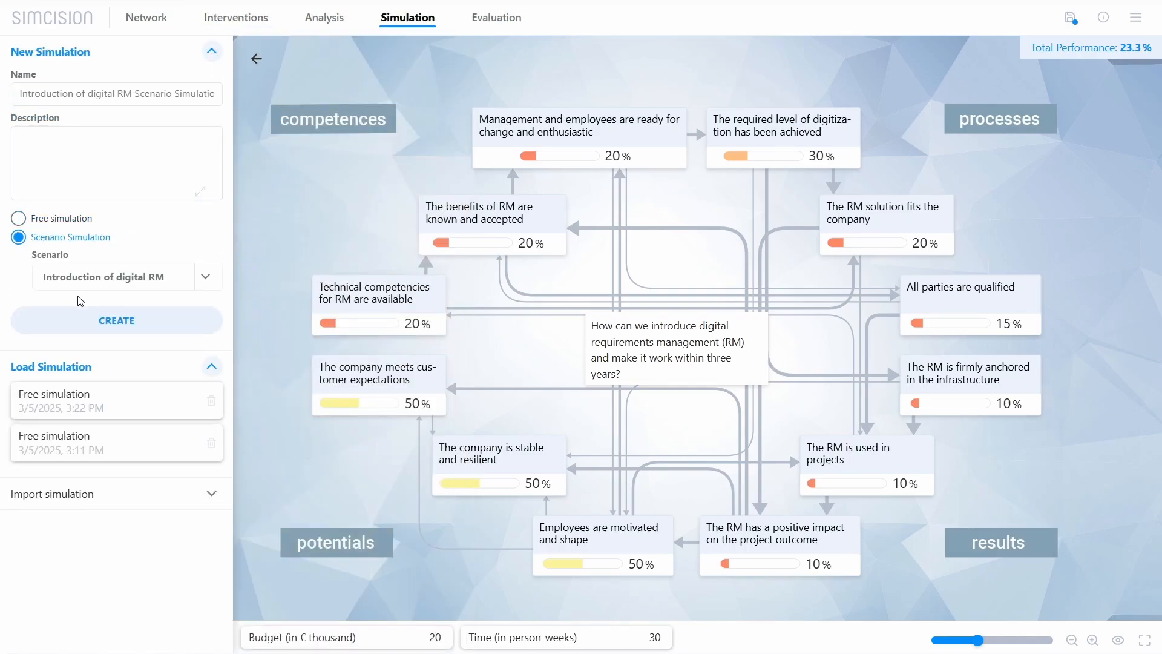
{"action": "left_click", "coordinate": [164, 290]}
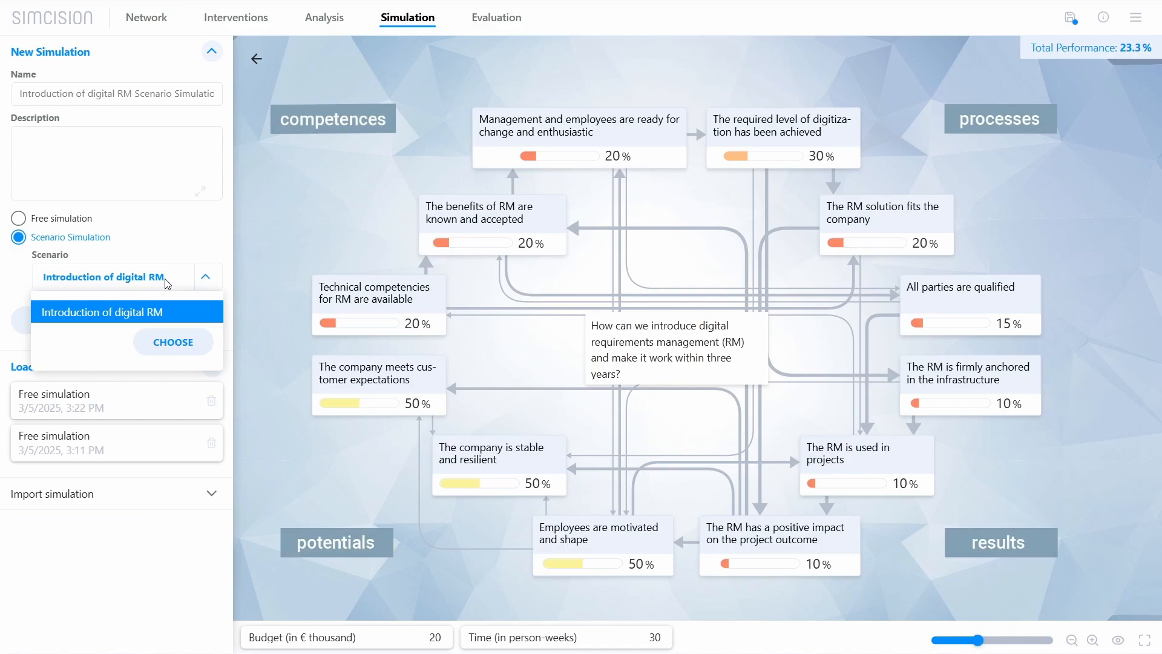
{"action": "left_click", "coordinate": [173, 342]}
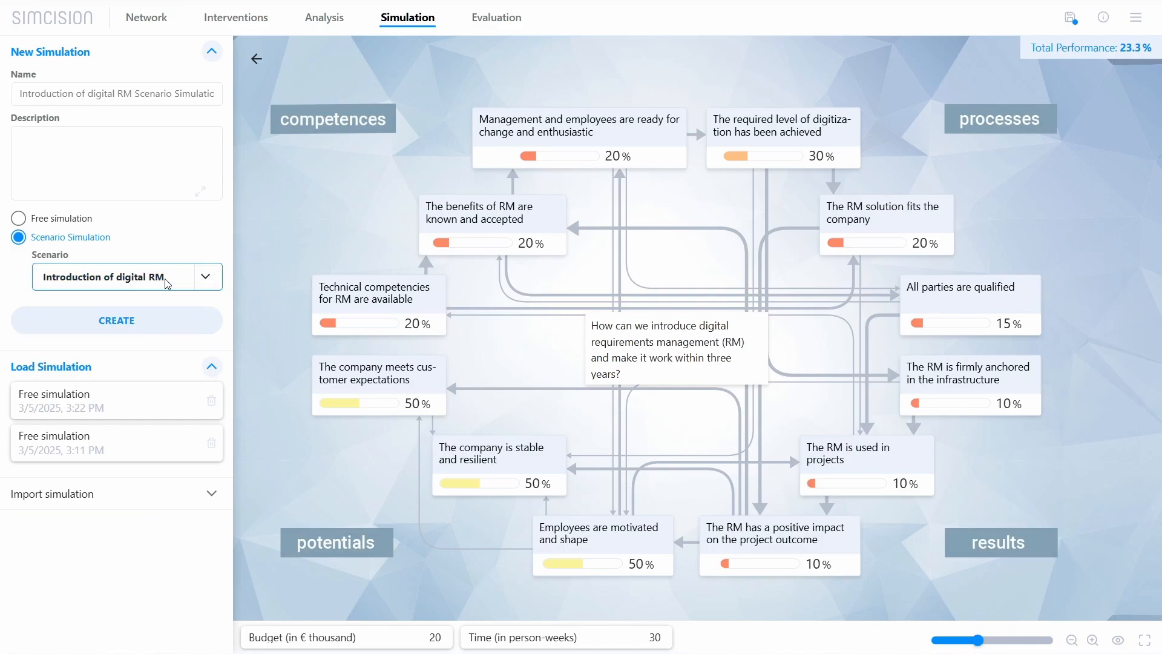
{"action": "left_click", "coordinate": [152, 323]}
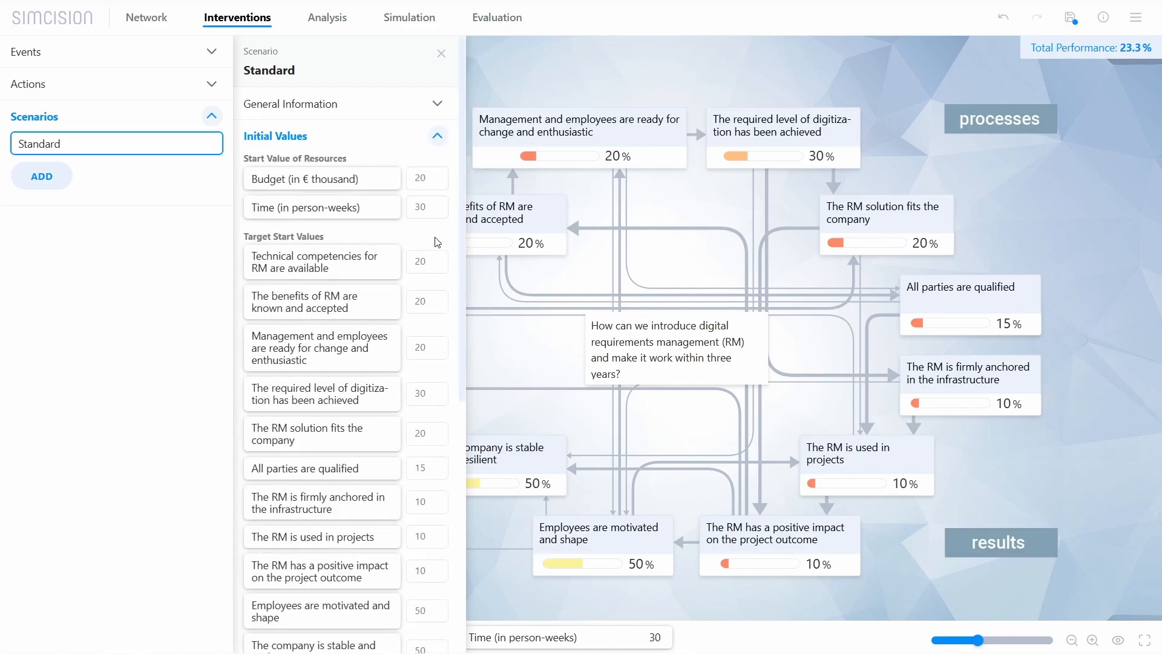
Step: Set the Standard scenario's start values for technical competencies to 30, qualified parties to 20 and the RM's positive project impact to 15
{"action": "left_click", "coordinate": [432, 261]}
{"action": "type", "text": "30"}
{"action": "scroll", "coordinate": [430, 303], "scroll_direction": "down", "scroll_amount": 3}
{"action": "left_click", "coordinate": [430, 286]}
{"action": "type", "text": "20"}
{"action": "left_click", "coordinate": [432, 395]}
{"action": "type", "text": "15"}
{"action": "scroll", "coordinate": [439, 390], "scroll_direction": "down", "scroll_amount": 5}
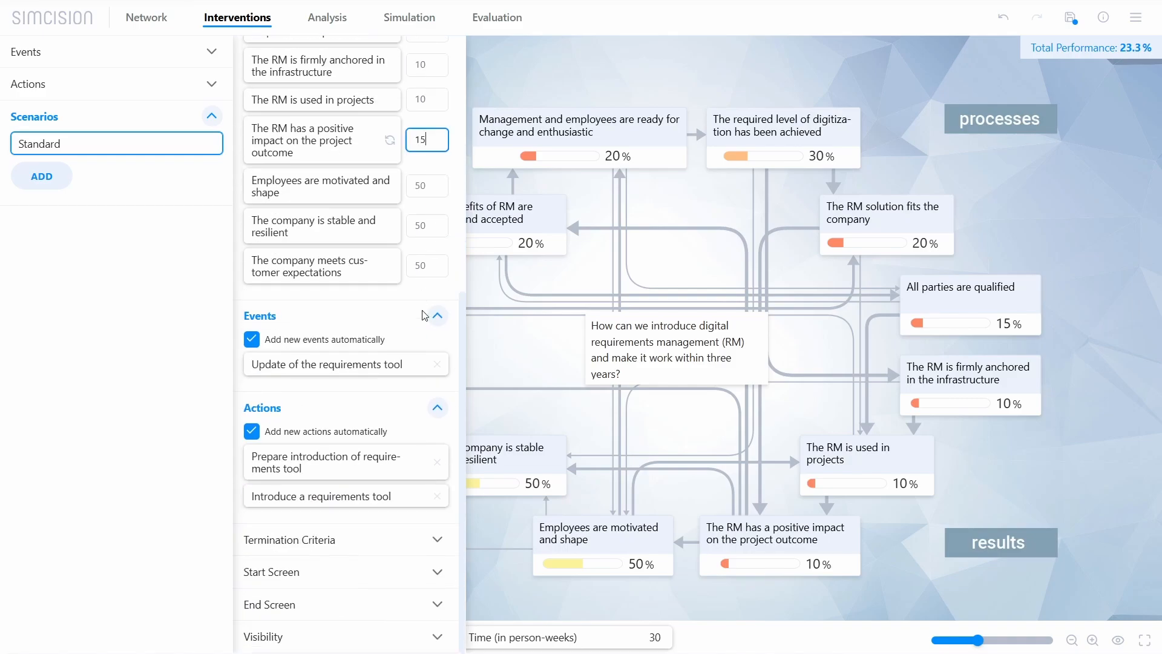
Step: Add a termination criterion to the Standard scenario with a condition on the status of the target "The company is stable and resilient"
{"action": "left_click", "coordinate": [381, 534]}
{"action": "left_click", "coordinate": [377, 527]}
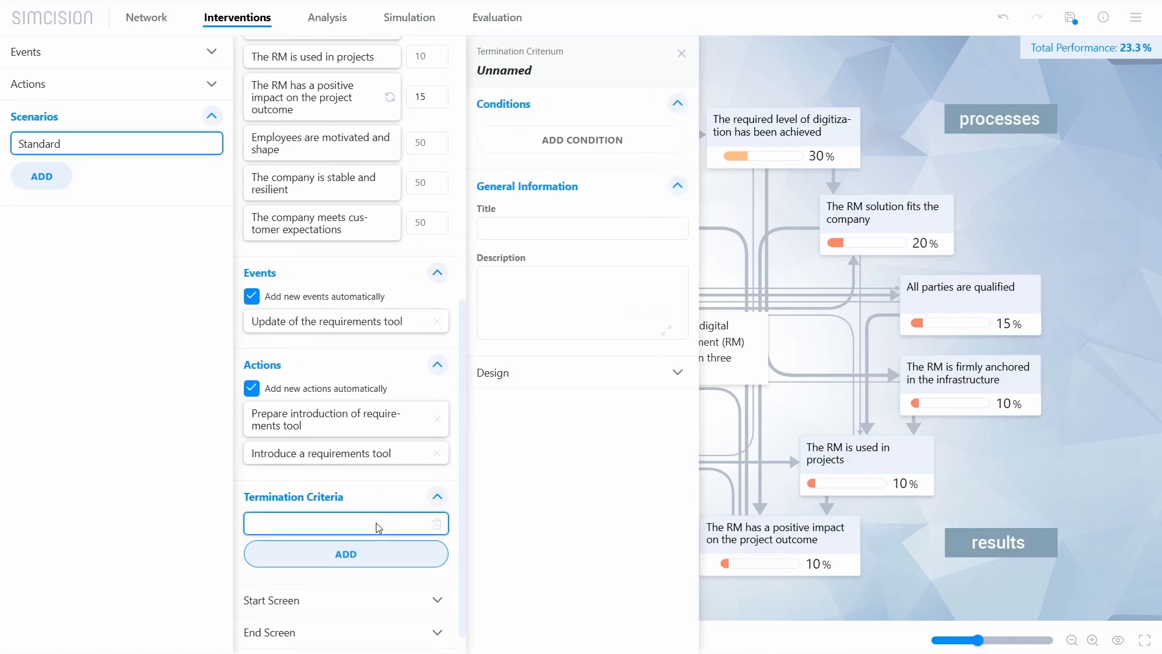
{"action": "left_click", "coordinate": [582, 141]}
{"action": "left_click", "coordinate": [776, 154]}
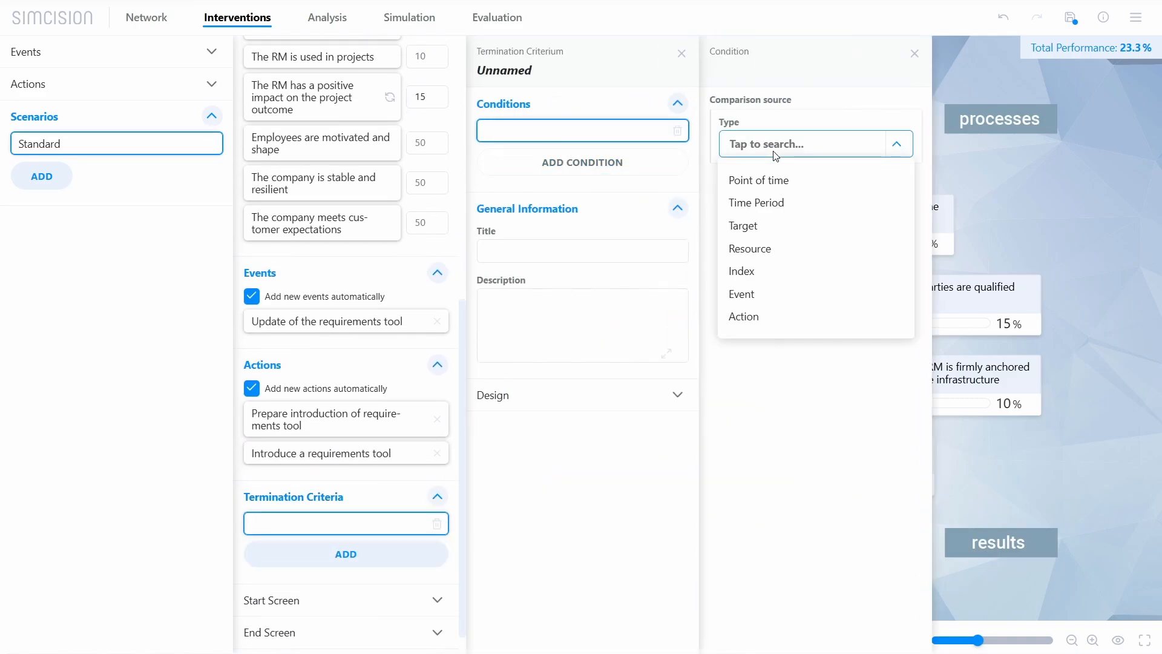
{"action": "left_click", "coordinate": [768, 225]}
{"action": "left_click", "coordinate": [772, 192]}
{"action": "left_click", "coordinate": [774, 227]}
{"action": "left_click", "coordinate": [779, 237]}
{"action": "left_click", "coordinate": [811, 578]}
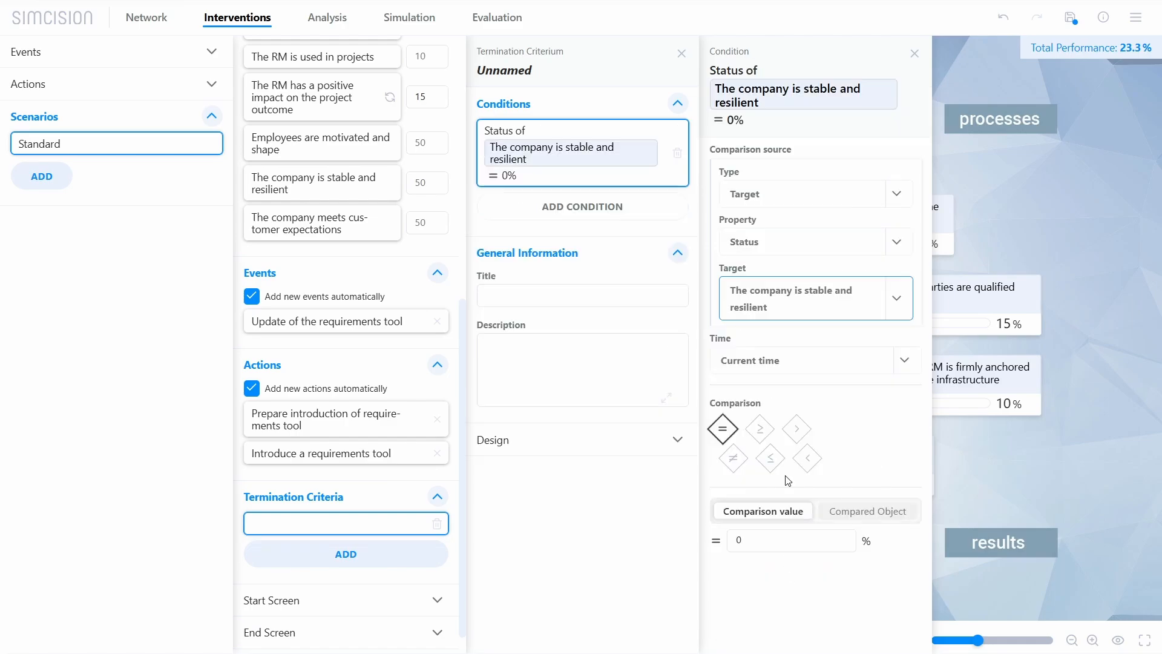
Step: Set the termination condition's comparison to less than 20 %
{"action": "left_click", "coordinate": [807, 458]}
{"action": "left_click", "coordinate": [740, 538]}
{"action": "type", "text": "2"}
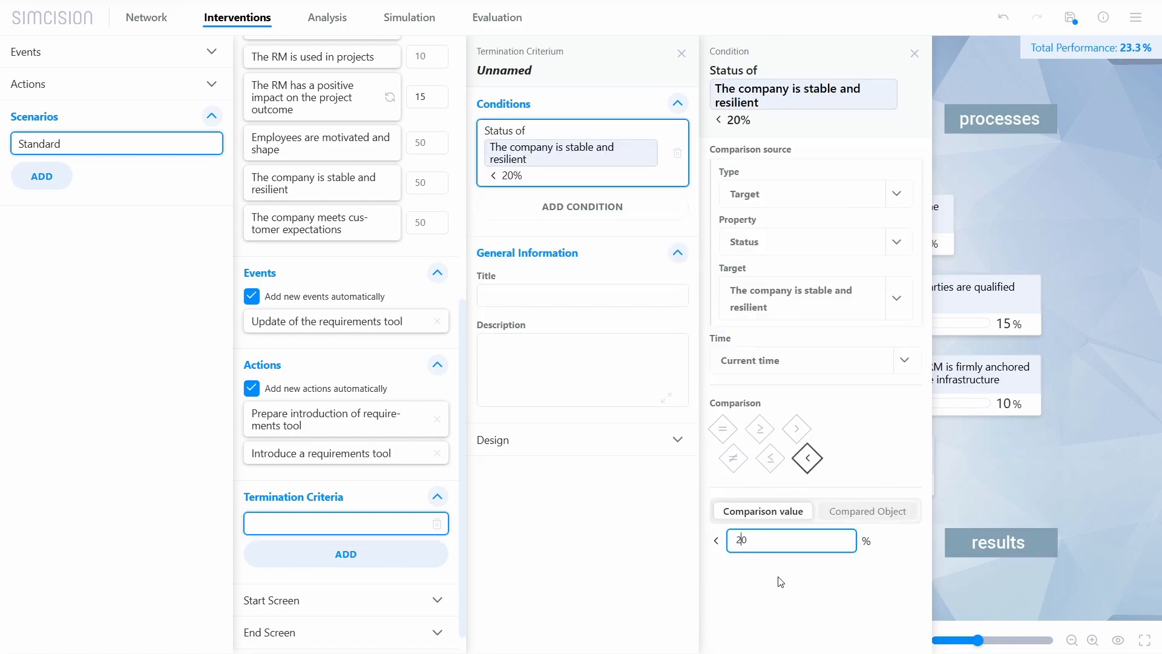
Step: Title the termination criterion "The resilience dropped under a critical value"
{"action": "left_click", "coordinate": [630, 524]}
{"action": "left_click", "coordinate": [555, 296]}
{"action": "type", "text": "The resilience dropped under a critical value"}
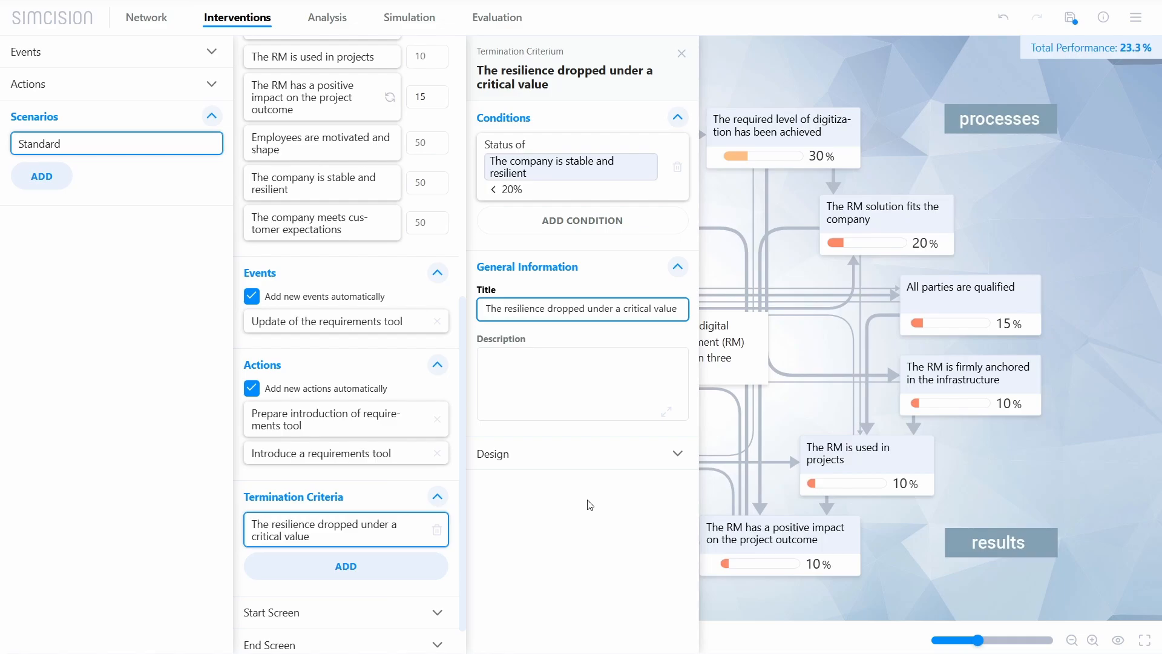
{"action": "left_click", "coordinate": [590, 505]}
Step: Give the Standard scenario's start screen the title "FRÄSEN Meier GmbH on the way to digital requirements management (RM)" and a description of the company's background
{"action": "scroll", "coordinate": [356, 501], "scroll_direction": "down", "scroll_amount": 1}
{"action": "left_click", "coordinate": [345, 577]}
{"action": "scroll", "coordinate": [339, 424], "scroll_direction": "down", "scroll_amount": 6}
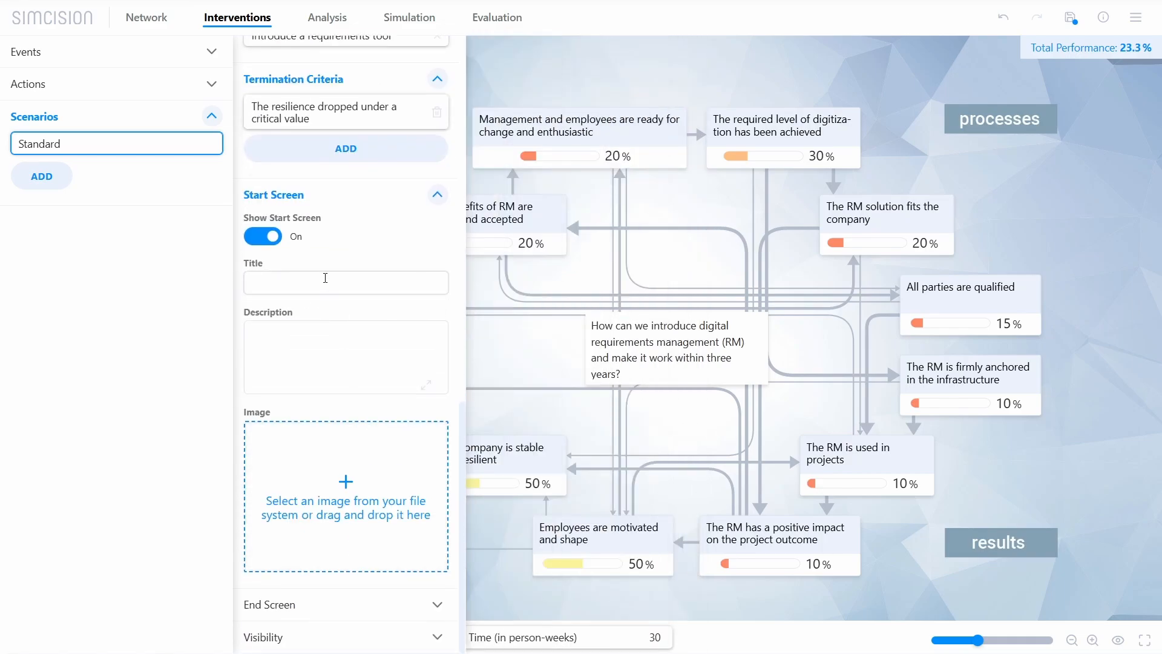
{"action": "left_click", "coordinate": [293, 279]}
{"action": "type", "text": "FRÄSEN Meier GmbH on the"}
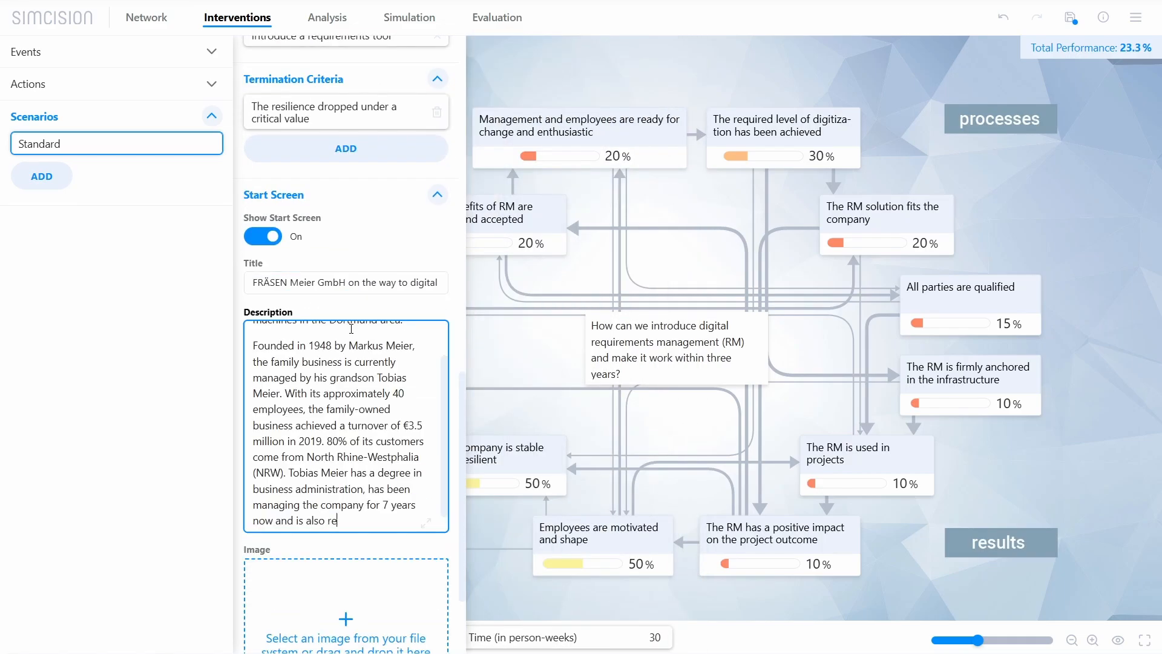
{"action": "type", "text": "sponsible for sales."}
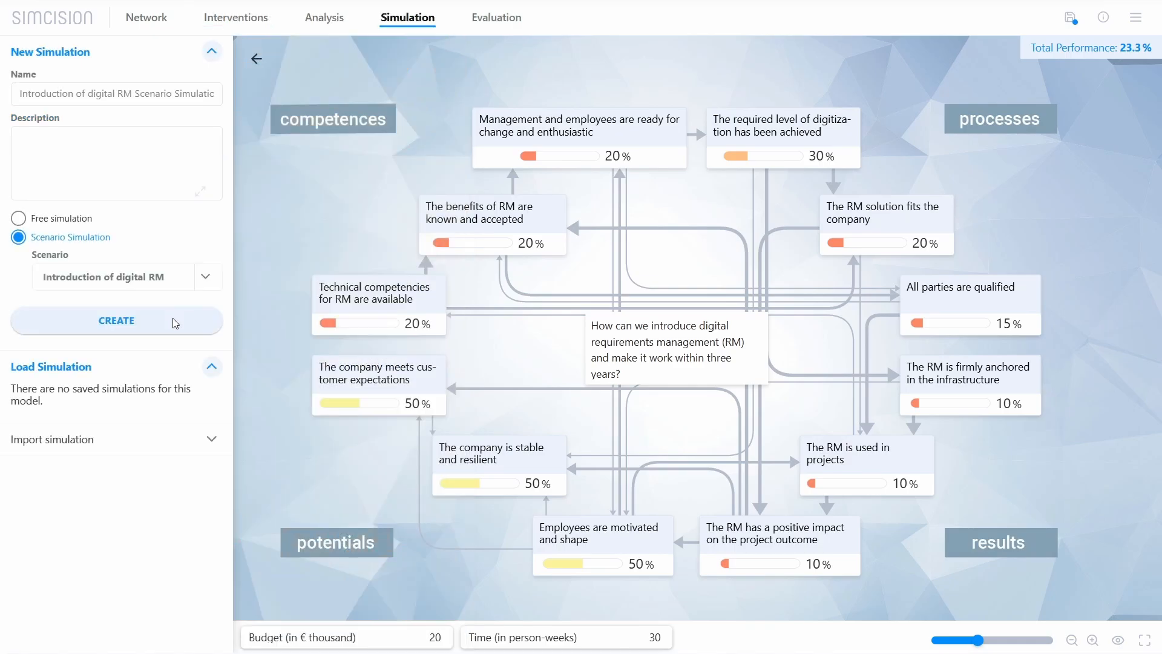
Step: Create and start the "Introduction of digital RM" scenario simulation, going through its introduction and acknowledging the first Quarter 1 event
{"action": "left_click", "coordinate": [176, 323]}
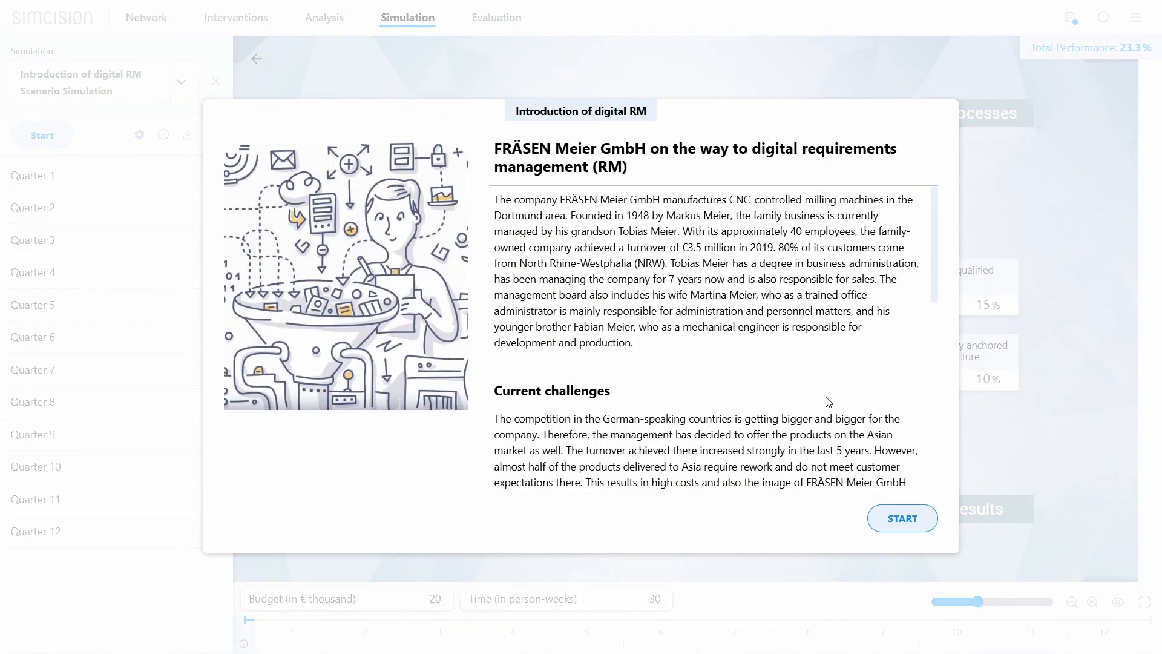
{"action": "scroll", "coordinate": [829, 402], "scroll_direction": "down", "scroll_amount": 10}
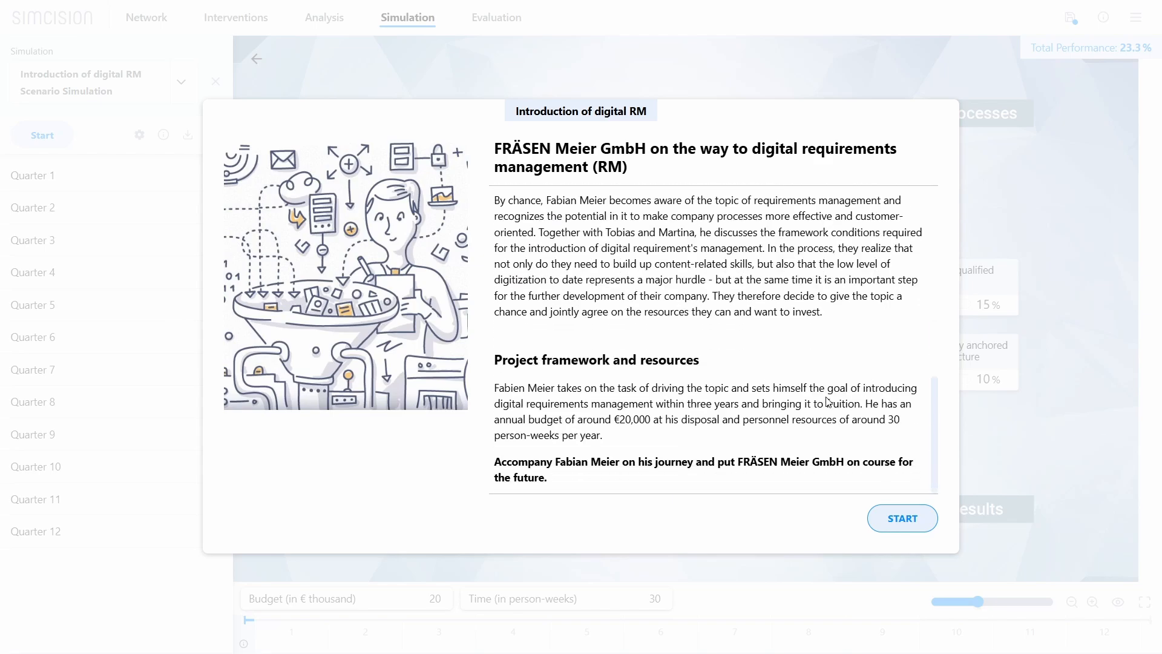
{"action": "left_click", "coordinate": [884, 509]}
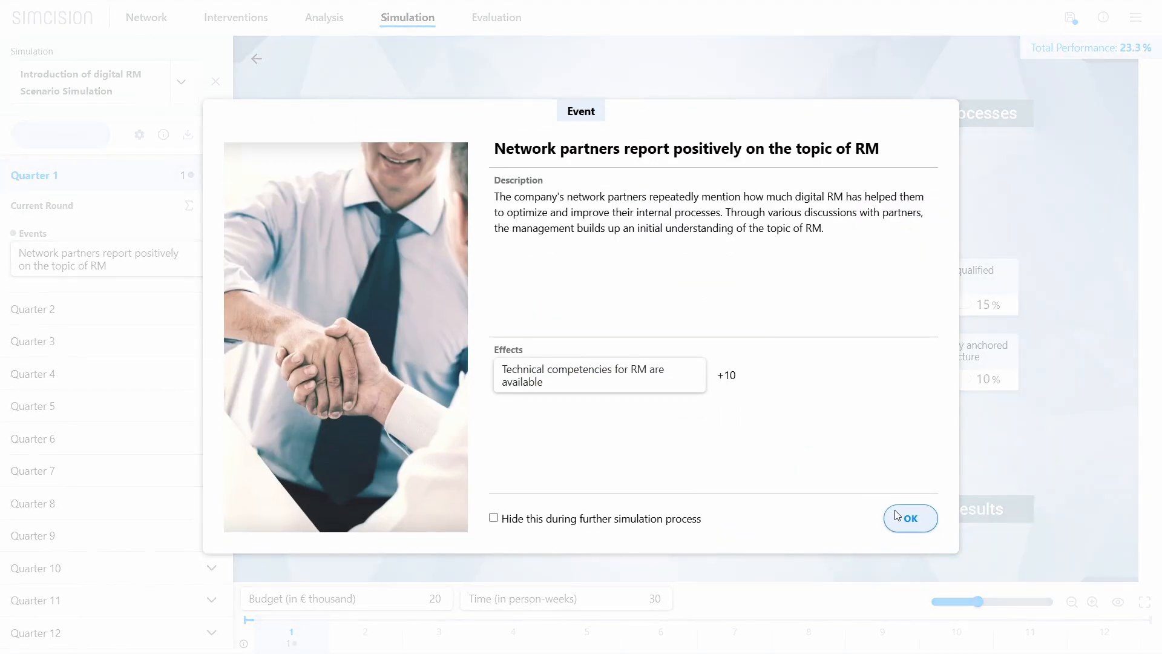
{"action": "left_click", "coordinate": [895, 512]}
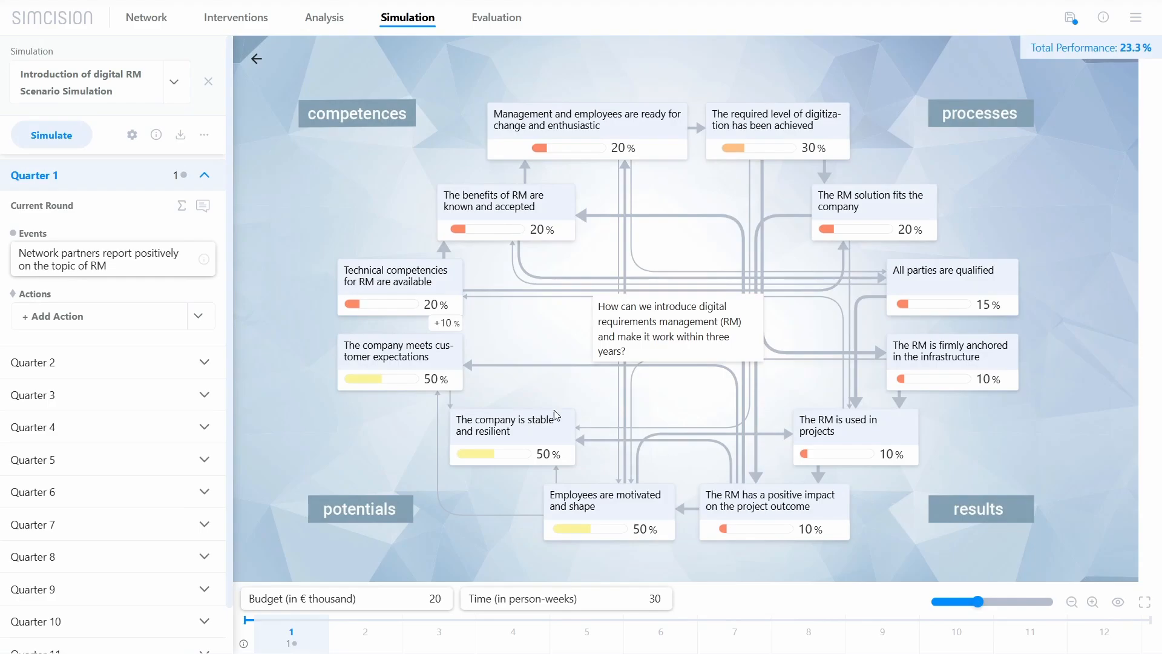
Step: Add the actions "Attend an RM-conference" and "Develop an employee on the topic of RM" to Quarter 1
{"action": "left_click", "coordinate": [123, 316]}
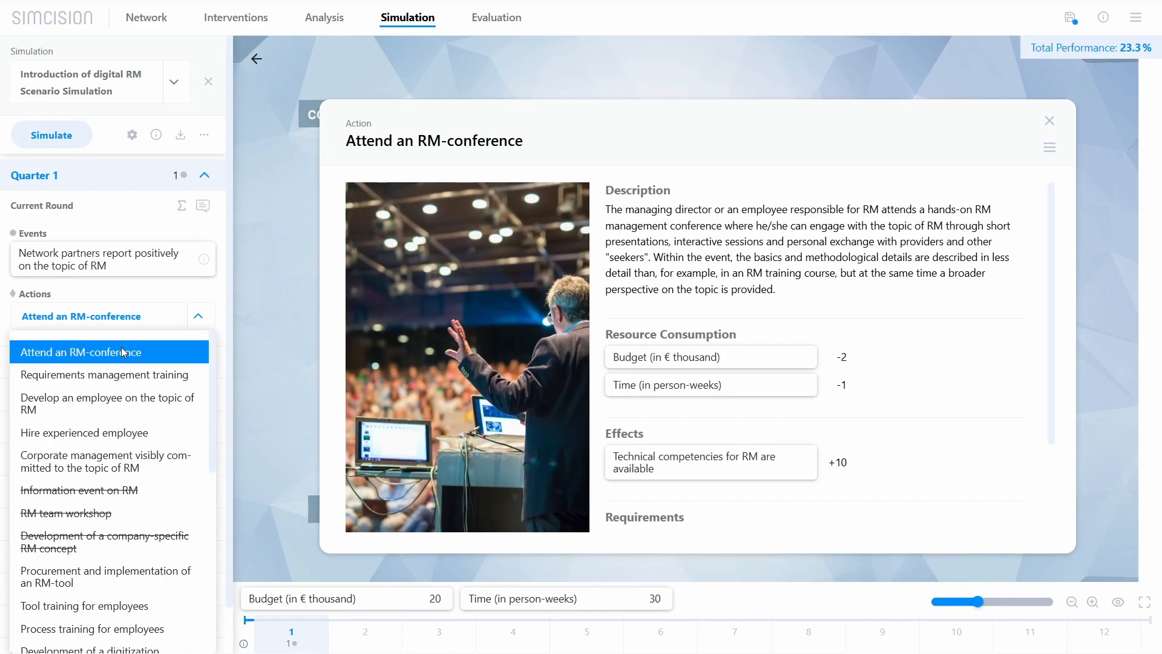
{"action": "left_click", "coordinate": [124, 352]}
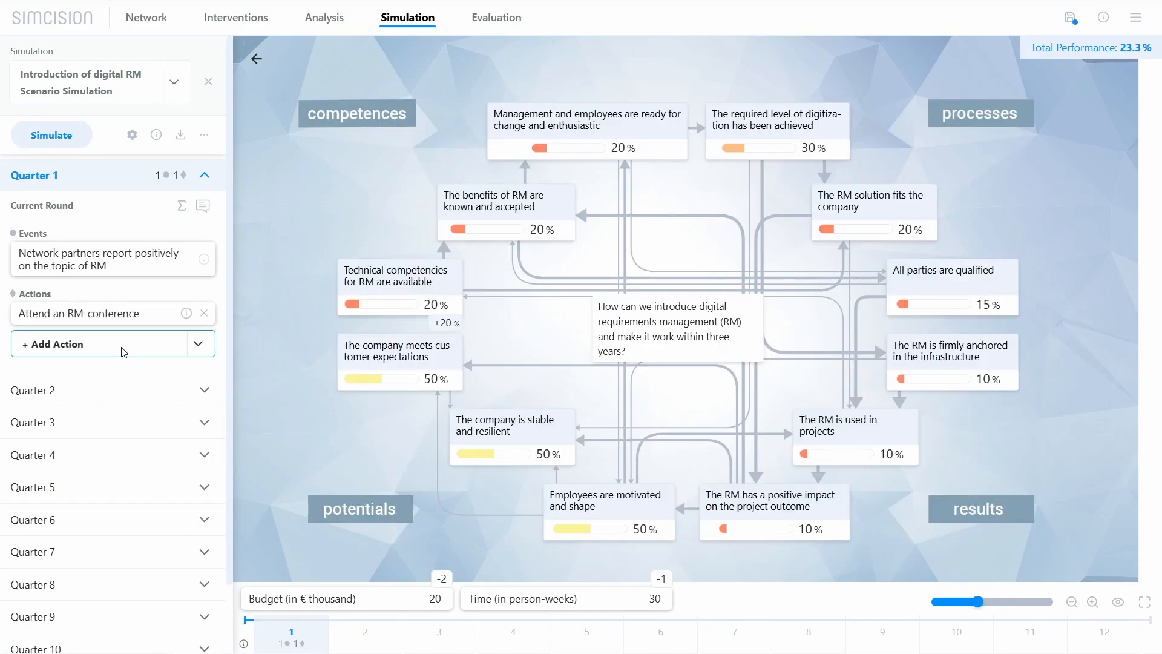
{"action": "left_click", "coordinate": [130, 350]}
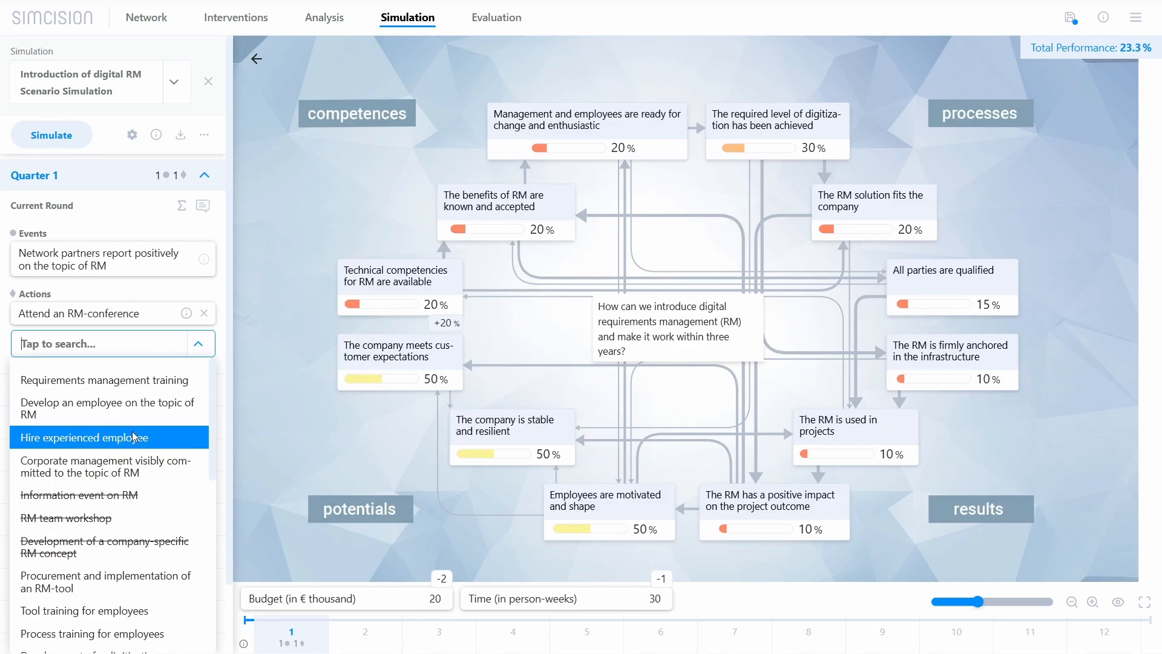
{"action": "left_click", "coordinate": [134, 414]}
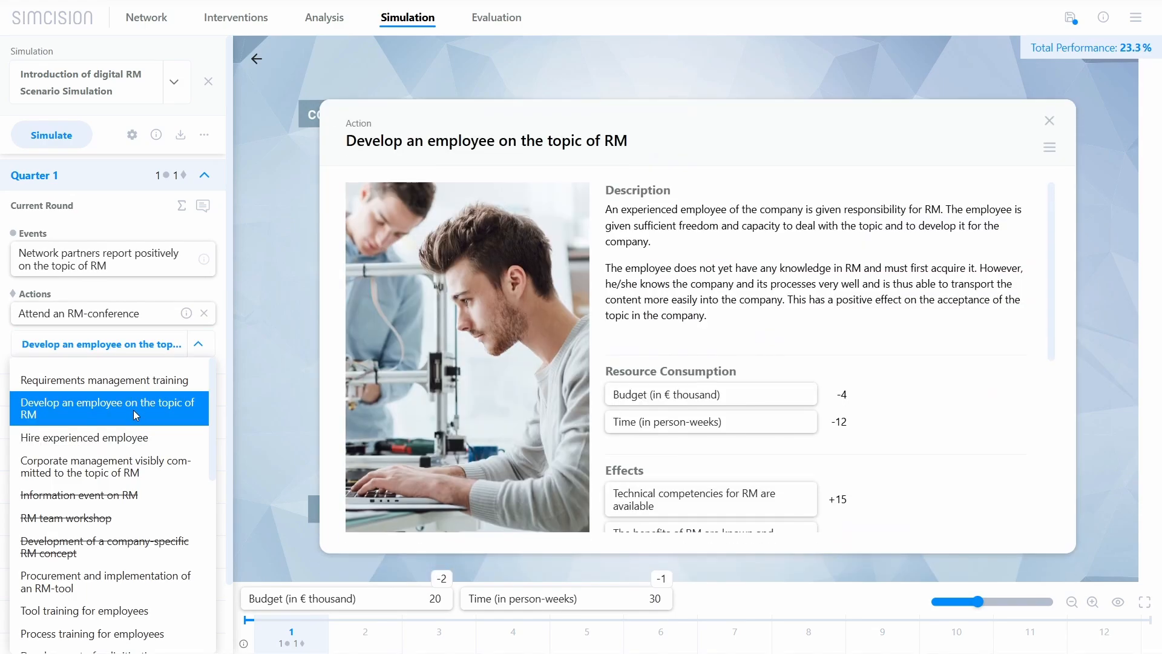
{"action": "left_click", "coordinate": [133, 409]}
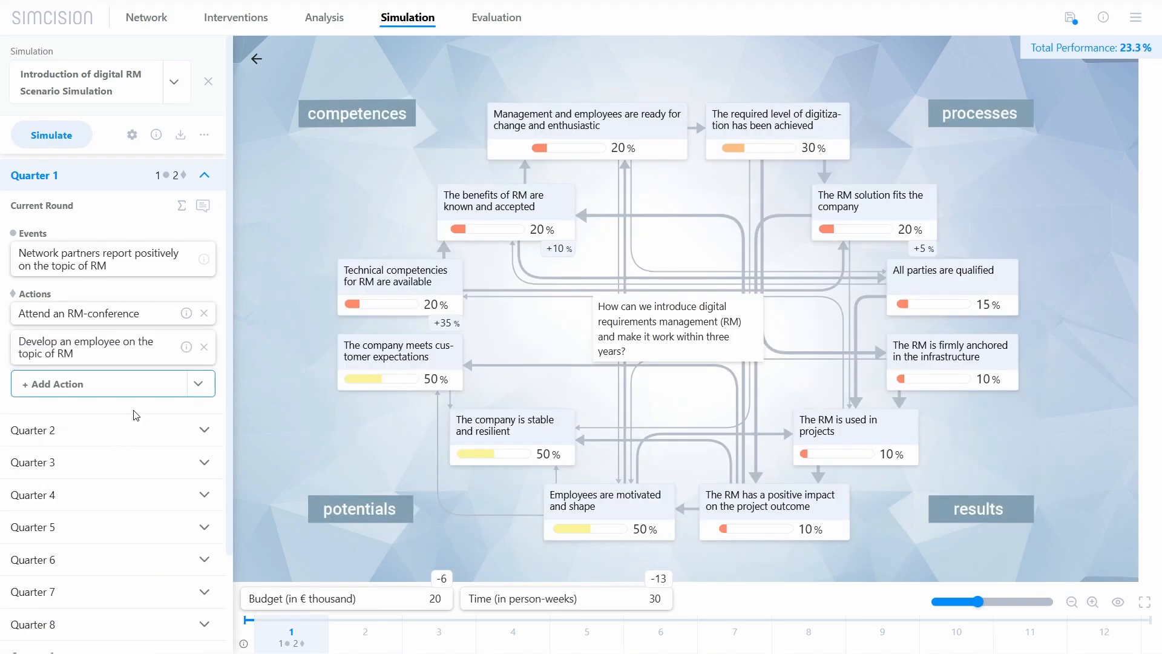
Step: Simulate Quarter 1 and acknowledge the details of both planned actions
{"action": "left_click", "coordinate": [43, 139]}
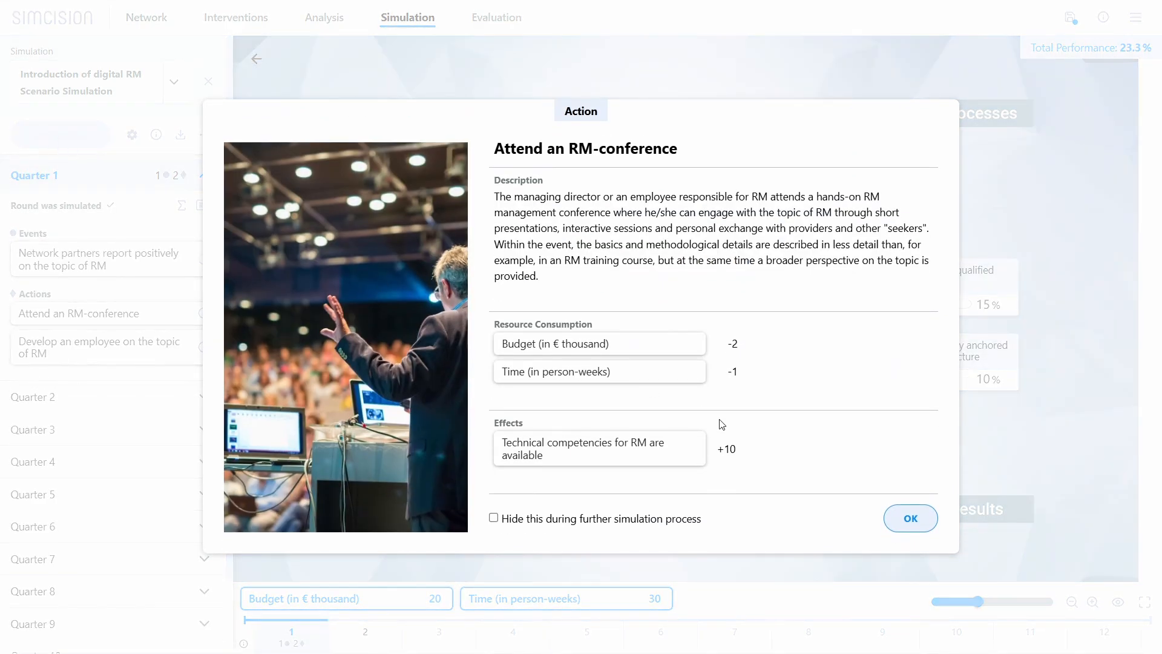
{"action": "left_click", "coordinate": [891, 518]}
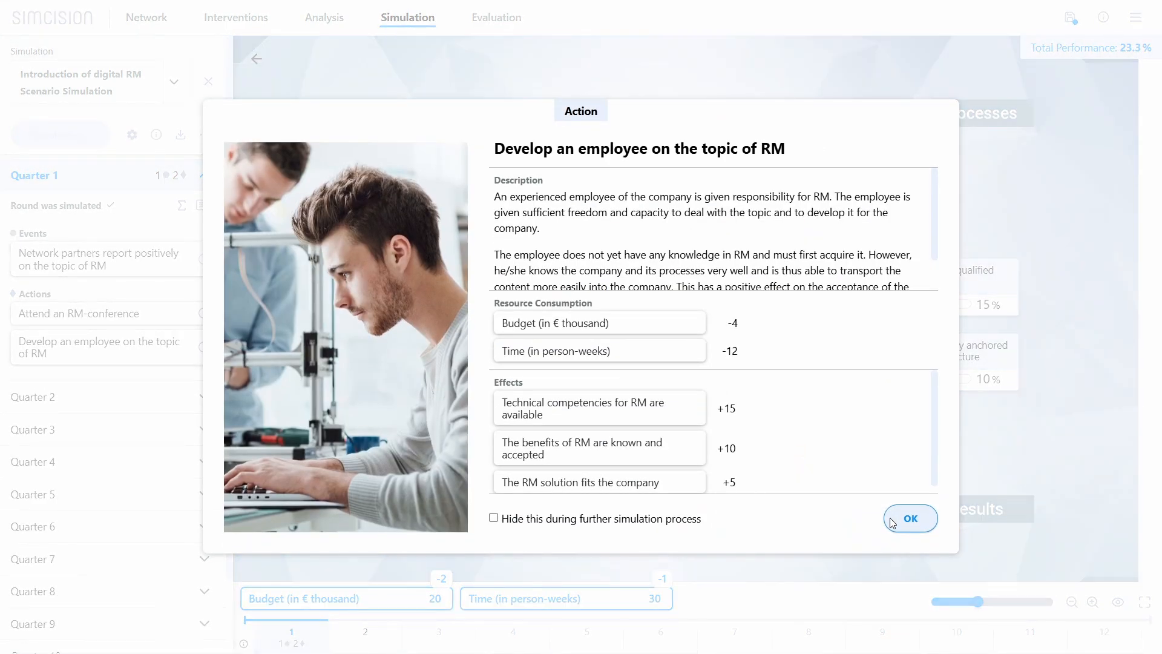
{"action": "left_click", "coordinate": [893, 519]}
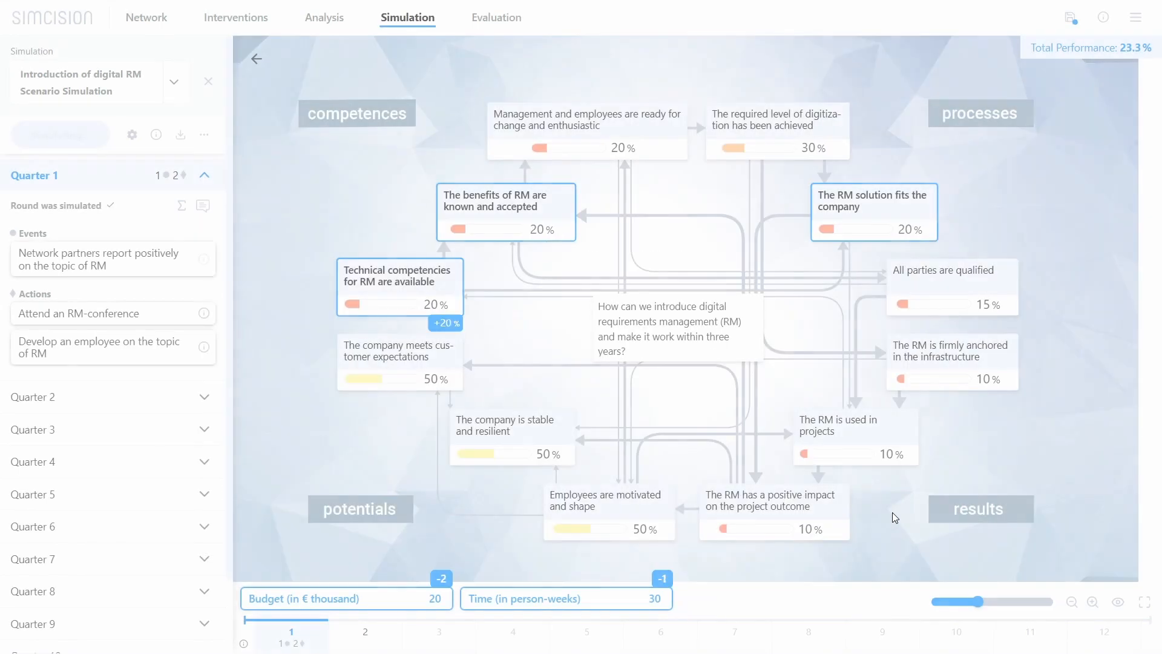